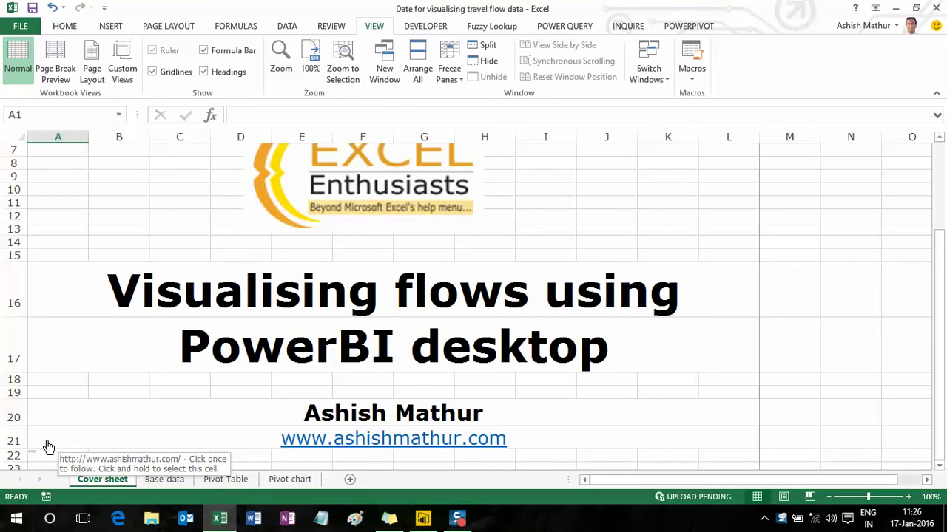
Open the Base data sheet and highlight the upper part of the City of Origin column, starting at its header.
left_click(172, 486)
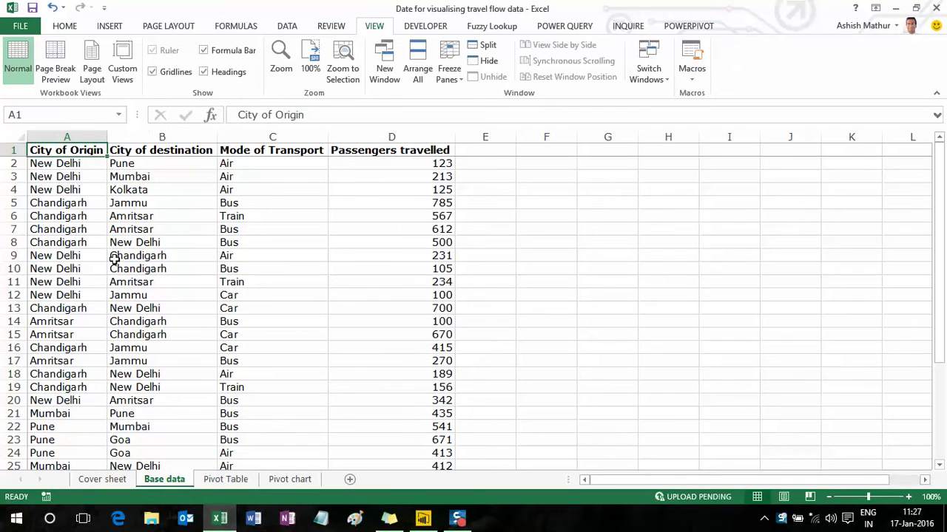
left_click(115, 258)
key("Left")
key("ctrl+Home")
key("shift+Down")
key("shift+Down")
key("shift+Down")
key("shift+Down")
key("shift+Down")
key("shift+Down")
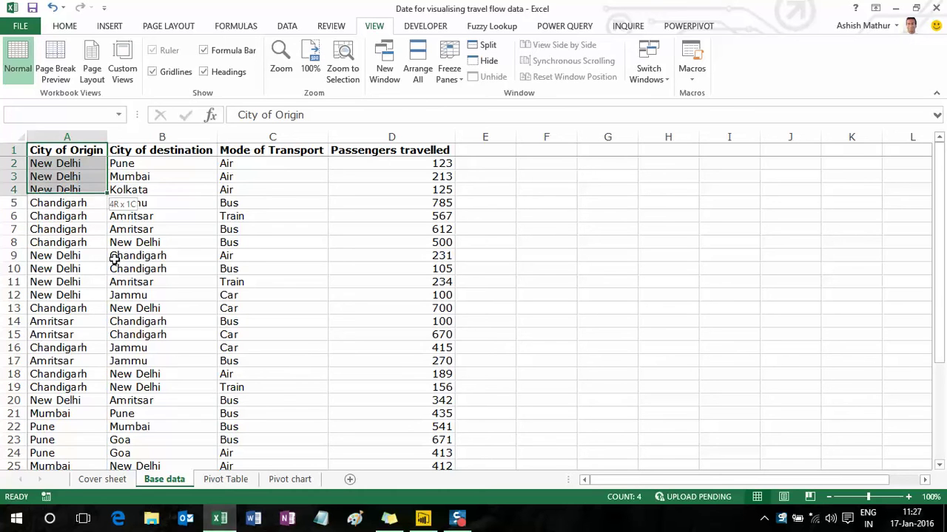
Highlight the upper part of the City of destination column, starting at its header.
key("Right")
key("shift+Down")
key("shift+Down")
key("shift+Down")
key("shift+Down")
key("shift+Down")
key("shift+Down")
key("shift+Down")
key("shift+Down")
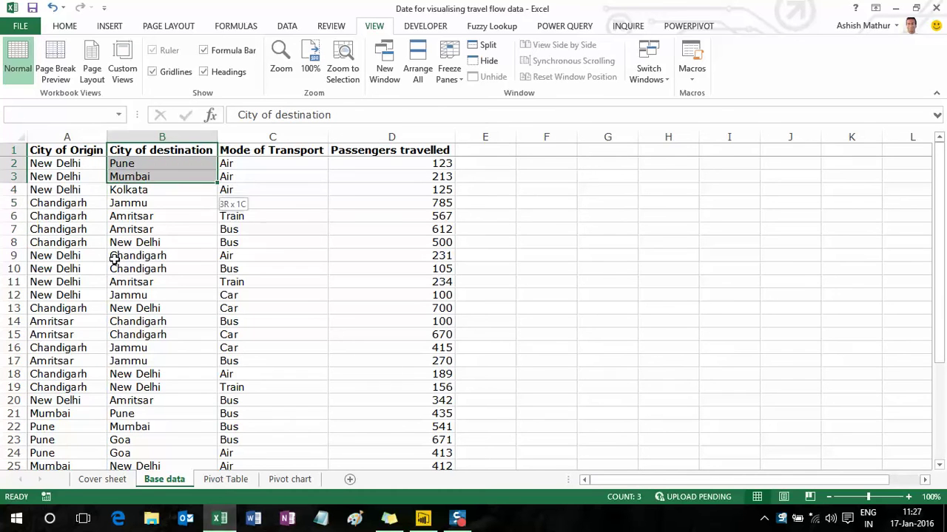
Highlight the upper part of the Mode of Transport column, starting at its header.
key("Right")
key("shift+Down")
key("shift+Down")
key("shift+Down")
key("shift+Down")
key("shift+Down")
key("shift+Down")
key("shift+Down")
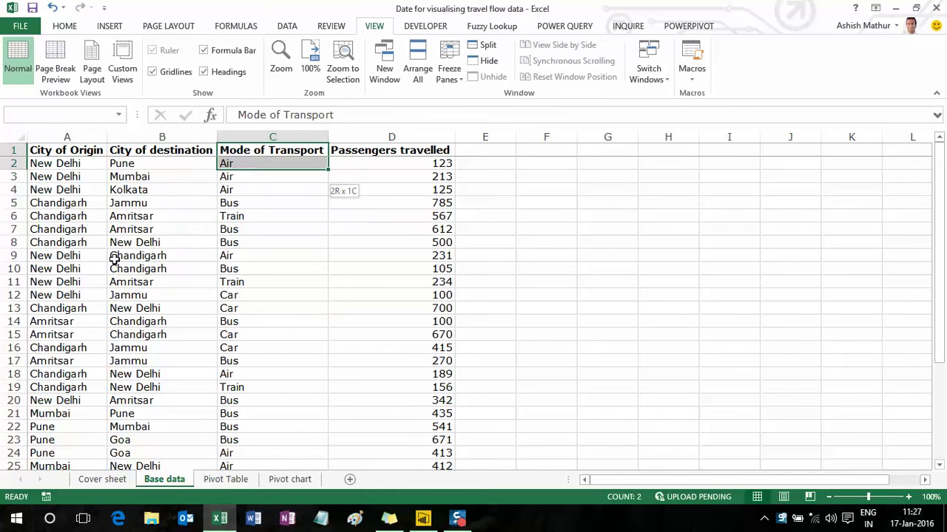
Highlight the Passengers travelled column from its header down to row 9.
key("Right")
key("shift+Down")
key("shift+Down")
key("shift+Down")
key("shift+Down")
key("shift+Down")
key("shift+Down")
key("shift+Down")
key("shift+Down")
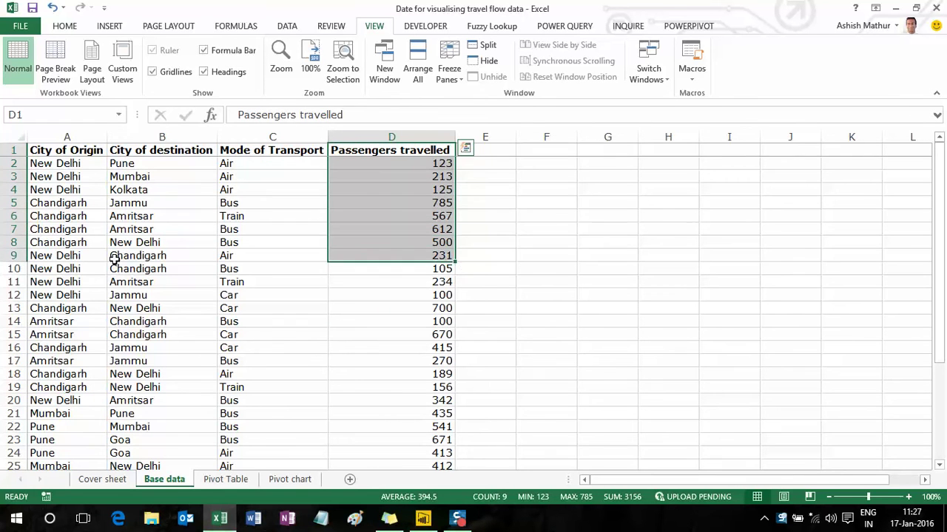
Examine the row 7 record across origin, destination, mode of transport and passengers travelled.
key("Down")
key("Down")
key("Down")
key("Down")
key("Down")
key("Down")
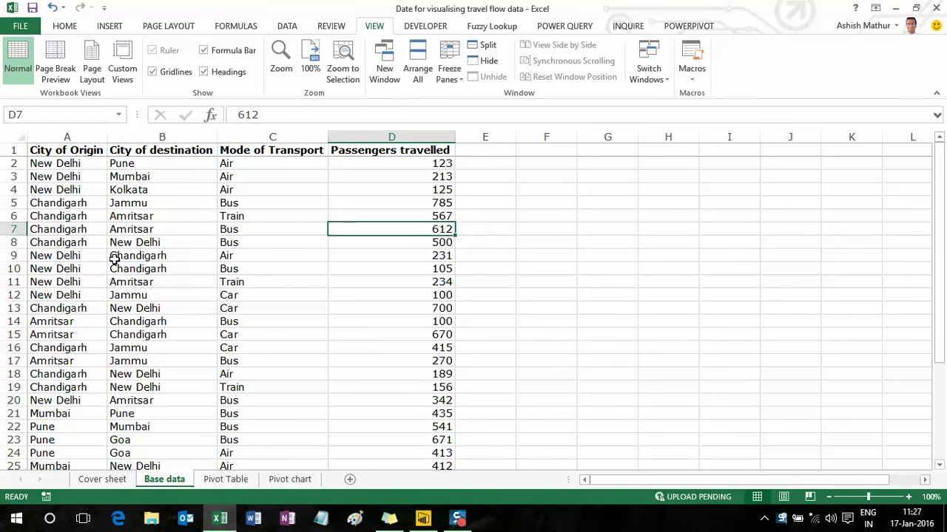
key("Left")
key("Left")
key("Left")
key("Right")
key("Right")
key("Right")
key("Left")
key("Left")
key("Left")
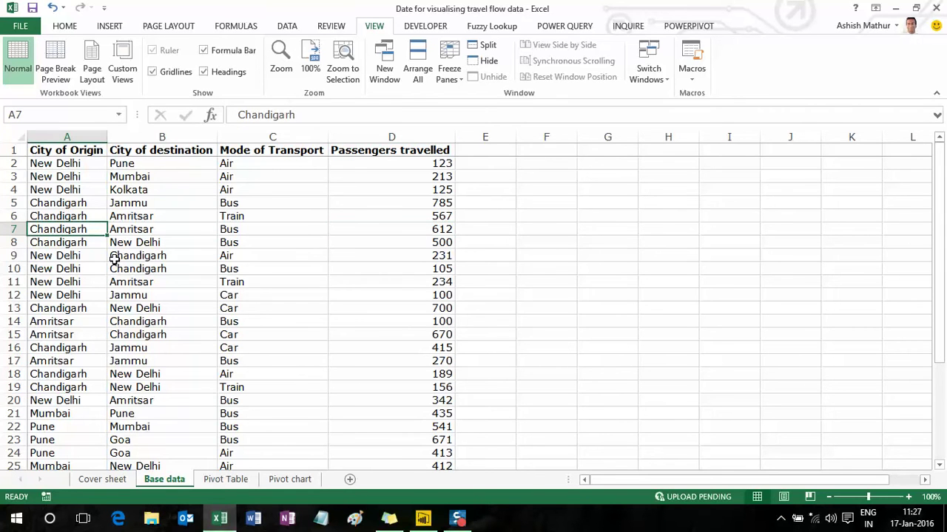
key("Right")
key("Right")
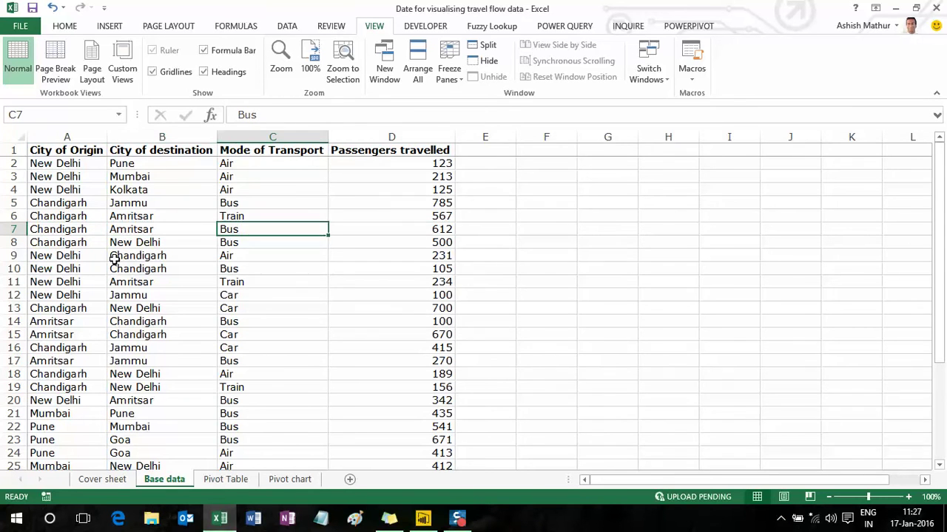
Return to cell A1 and highlight City of Origin cells A1:A8 to review the first dimension.
key("Left")
key("Left")
key("Up")
key("Up")
key("Up")
key("Up")
key("Up")
key("Up")
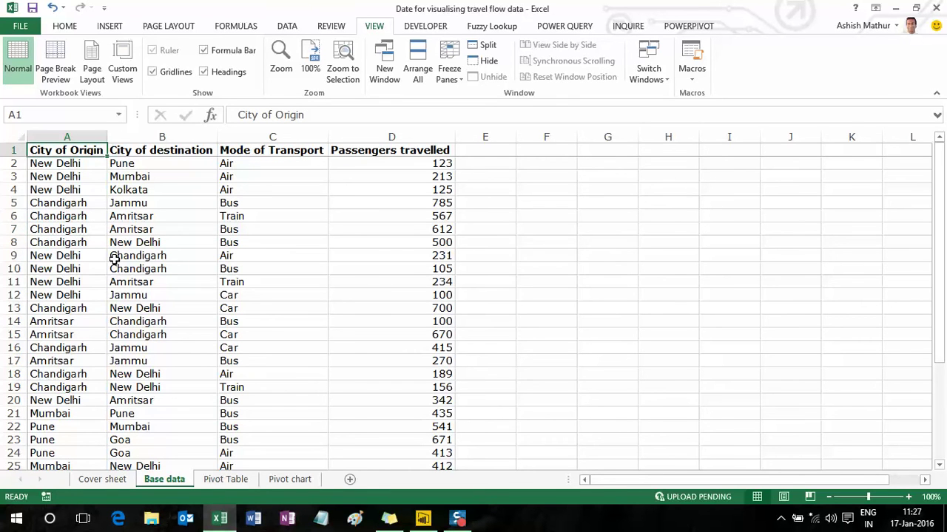
key("shift+Down")
key("shift+Down")
key("shift+Down")
key("shift+Down")
key("shift+Down")
key("shift+Down")
key("shift+Down")
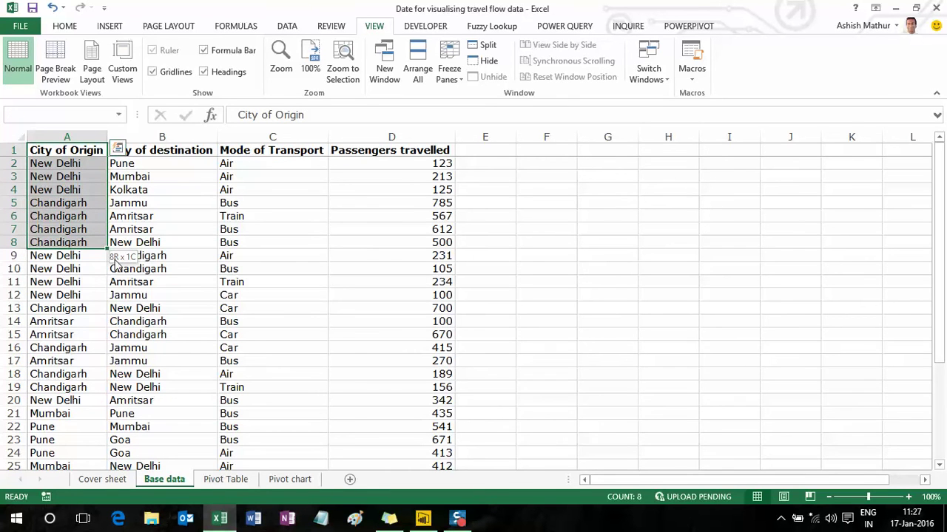
Highlight City of destination cells B1:B9 to review the second dimension.
key("Right")
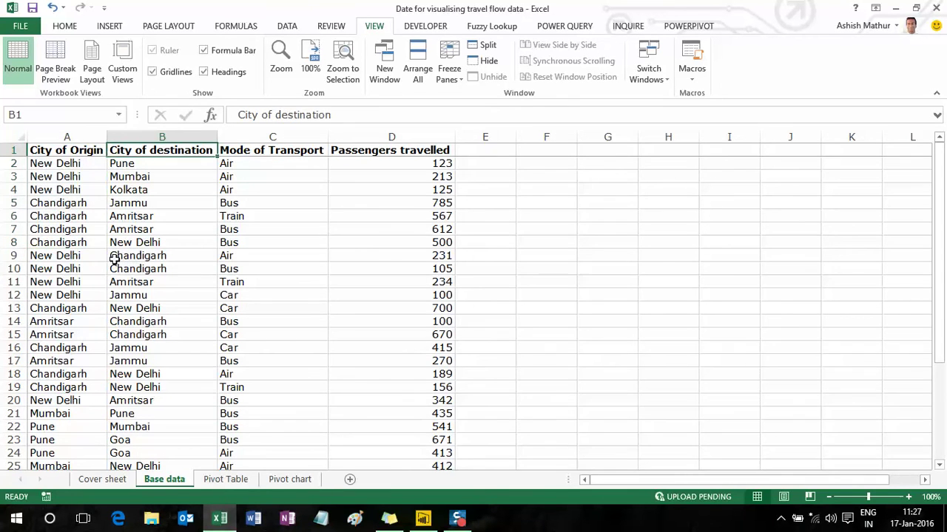
key("shift+Down")
key("shift+Down")
key("shift+Down")
key("shift+Down")
key("shift+Down")
key("shift+Down")
key("shift+Down")
key("shift+Down")
Highlight Mode of Transport cells C1:C9 to review the third dimension.
key("Right")
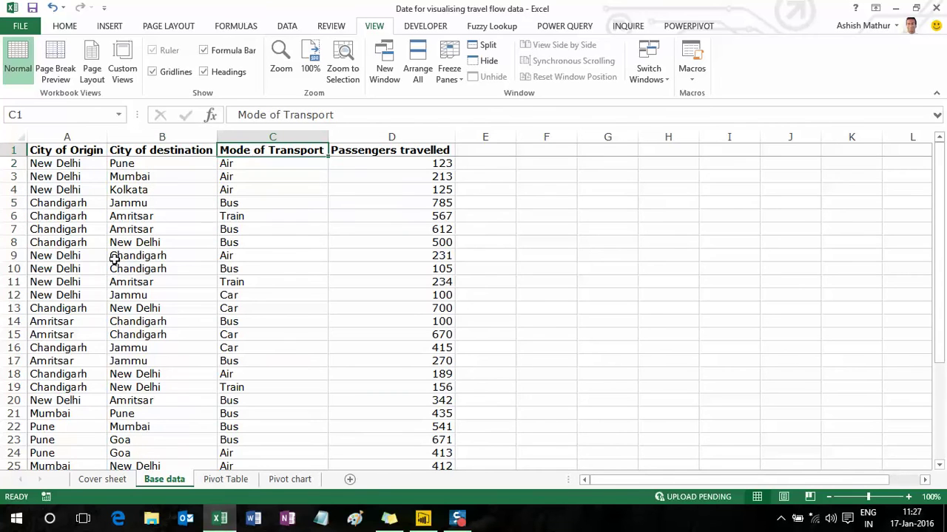
key("shift+Down")
key("shift+Down")
key("shift+Down")
key("shift+Down")
key("shift+Down")
key("shift+Down")
key("shift+Down")
key("shift+Down")
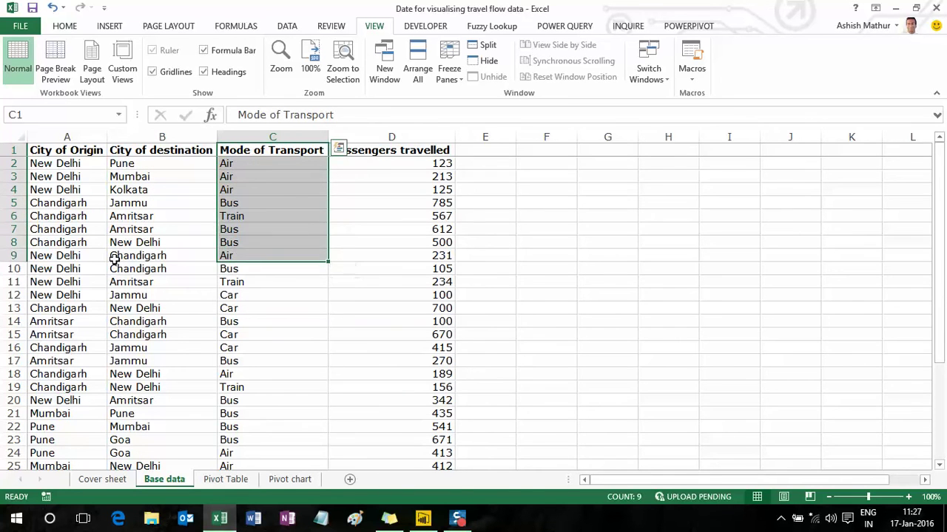
Highlight Passengers travelled cells D1:D7 to review the measure, then return to cell A1.
key("Right")
key("shift+Down")
key("shift+Down")
key("shift+Down")
key("shift+Down")
key("shift+Down")
key("shift+Down")
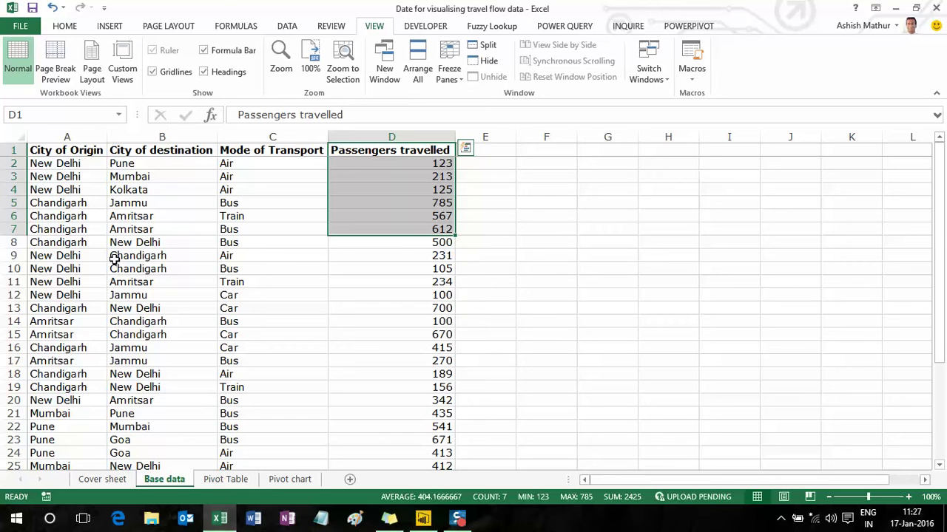
key("ctrl+Home")
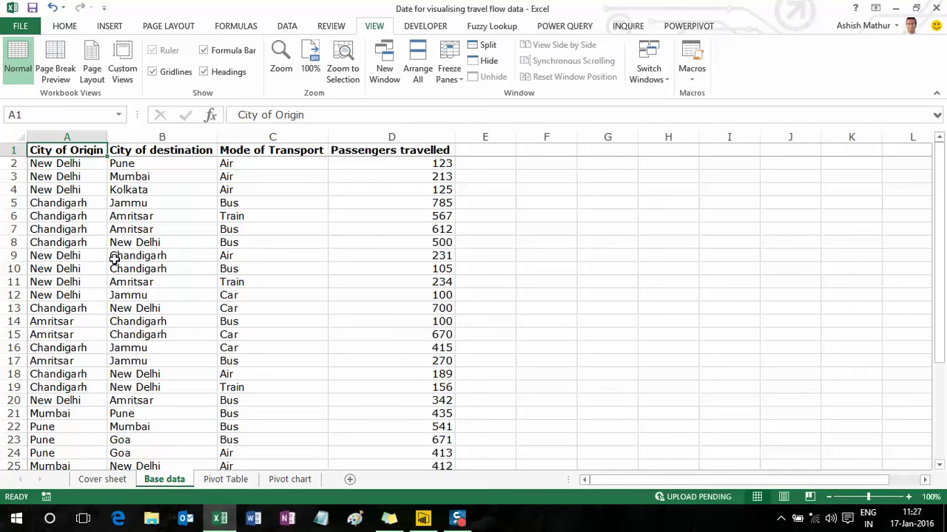
Examine the origin, destination and mode of transport of the row 11 record on the Base data sheet.
key("Down")
key("Down")
key("Down")
key("Down")
key("Down")
key("Down")
key("Down")
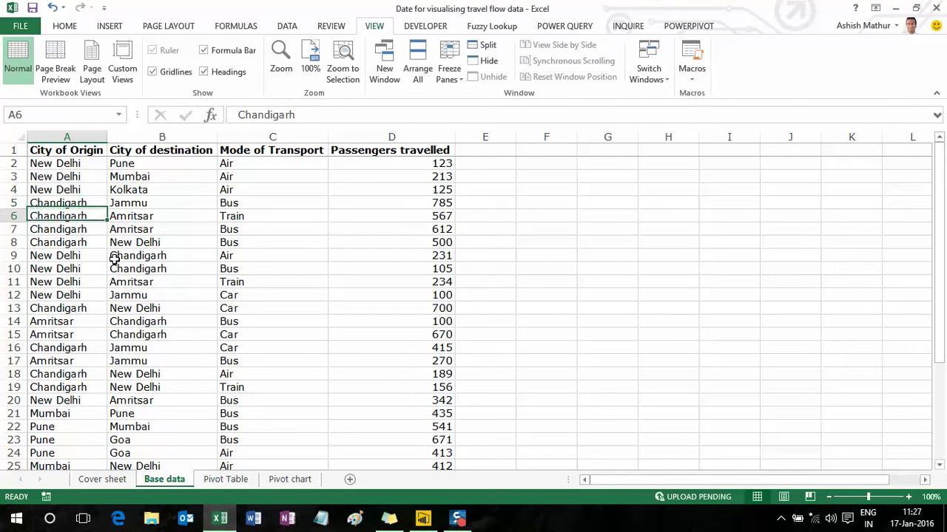
key("Down")
key("Down")
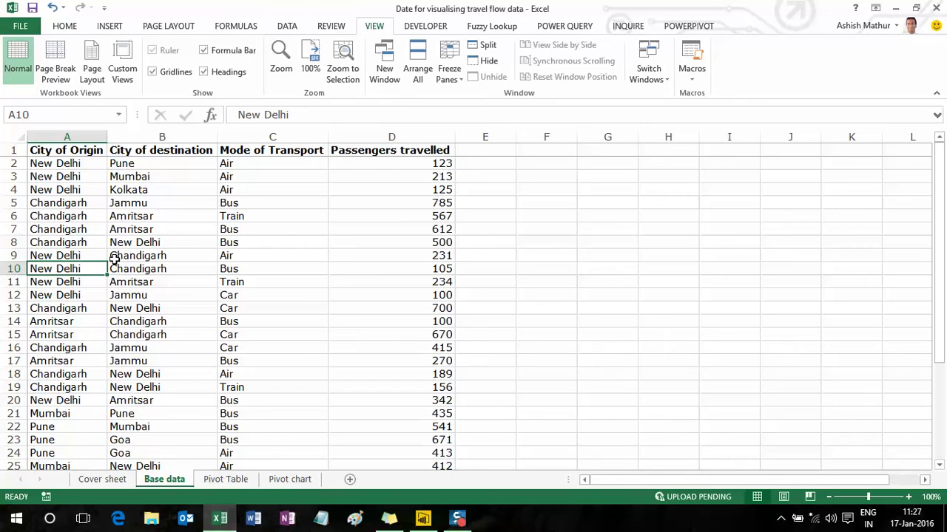
key("Down")
key("Right")
key("Right")
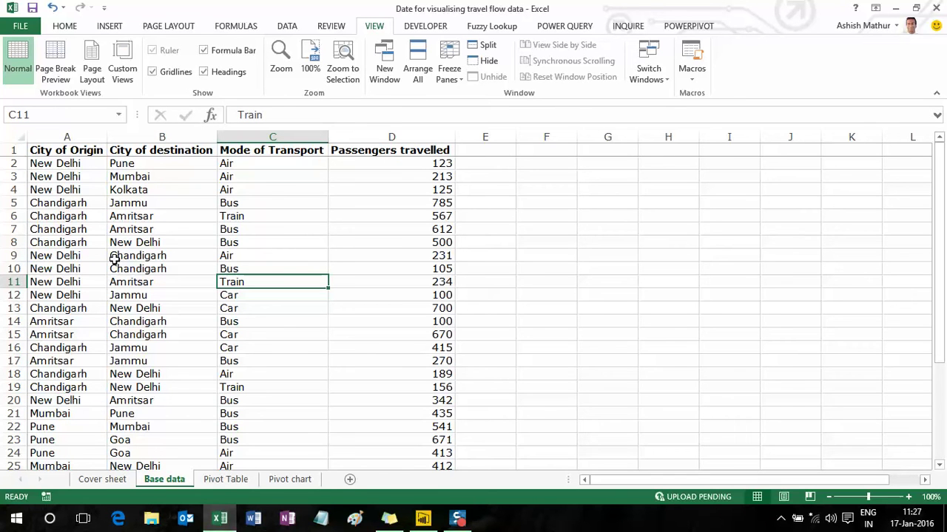
key("Left")
key("Left")
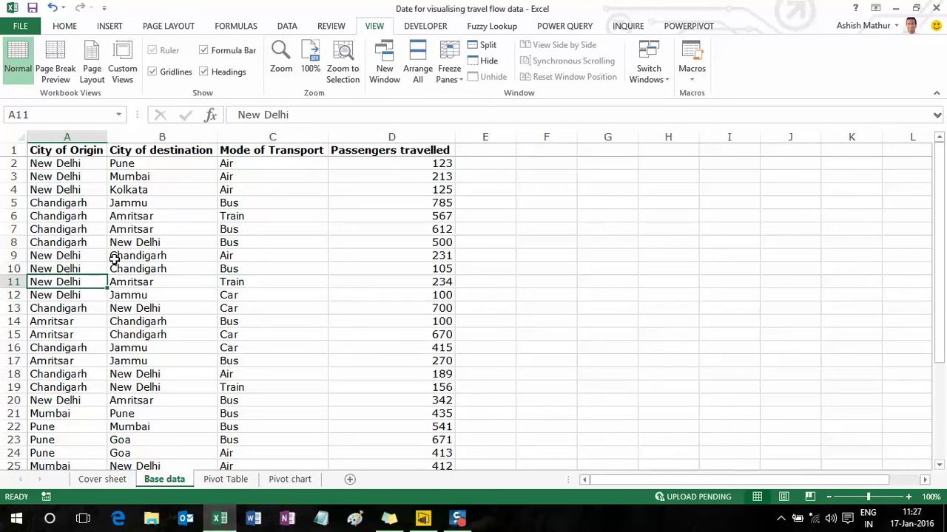
key("Right")
key("Right")
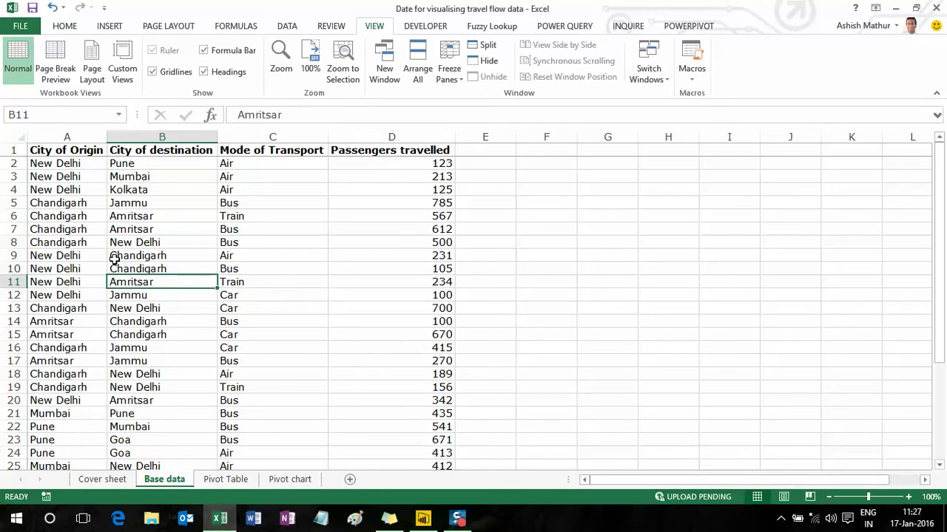
Look through the transport modes and destinations from row 10 down to the origin city in row 16.
key("Up")
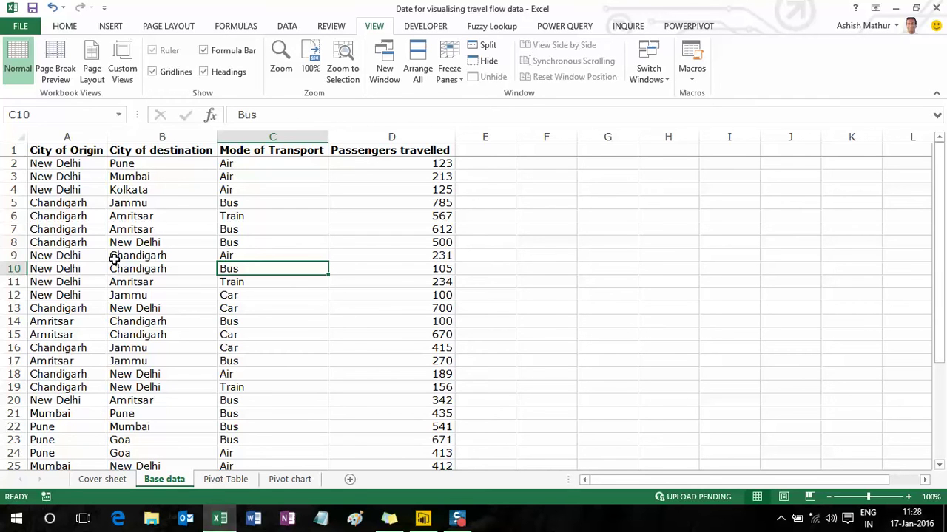
key("Left")
key("Down")
key("Down")
key("Down")
key("Down")
key("Down")
key("Down")
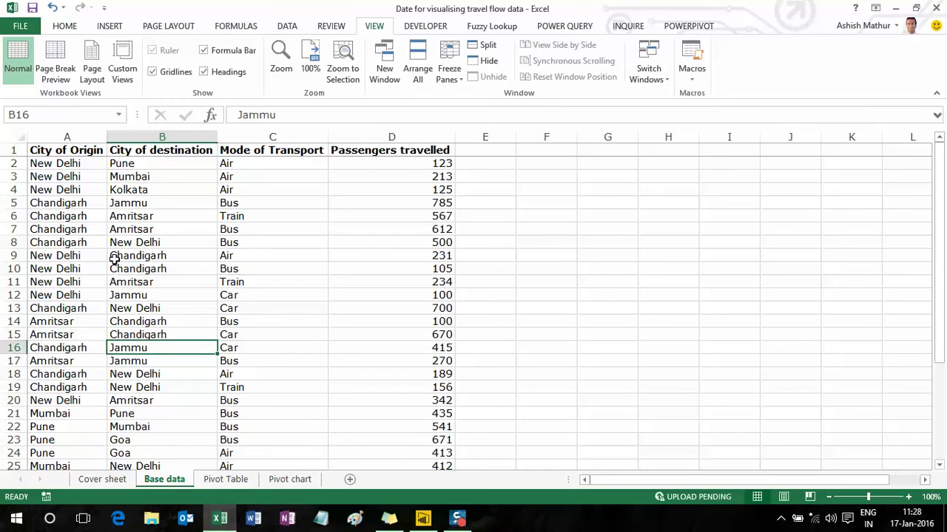
key("Left")
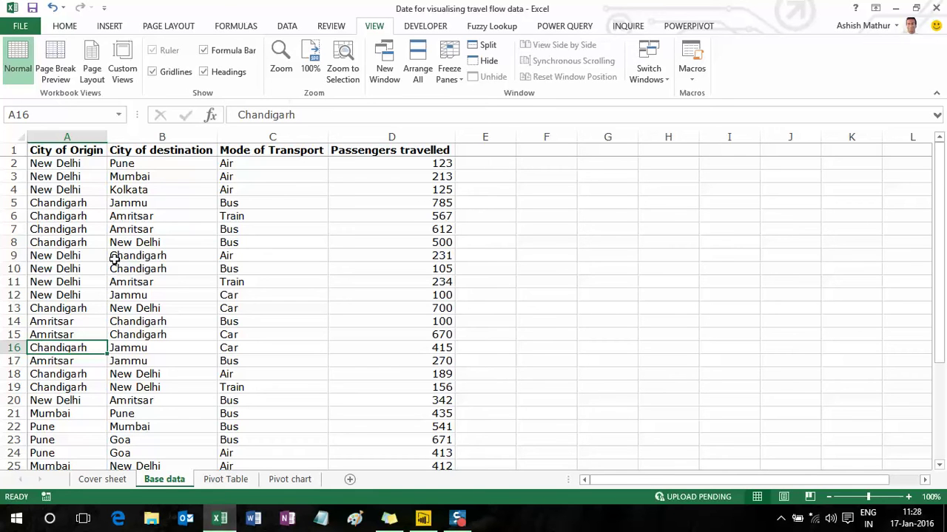
Examine passenger counts by origin, mode and destination on the Pivot Table sheet, and view the Pivot chart sheet.
left_click(65, 27)
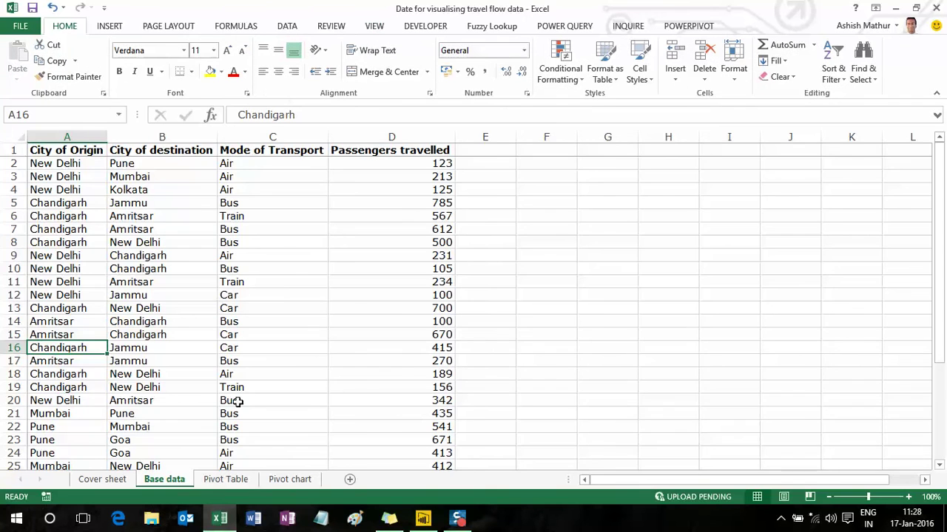
left_click(219, 479)
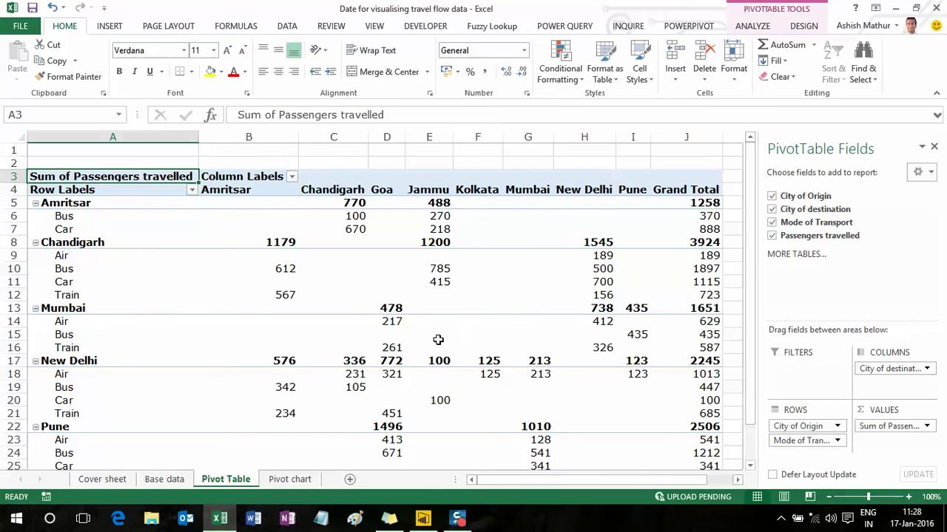
left_click(436, 285)
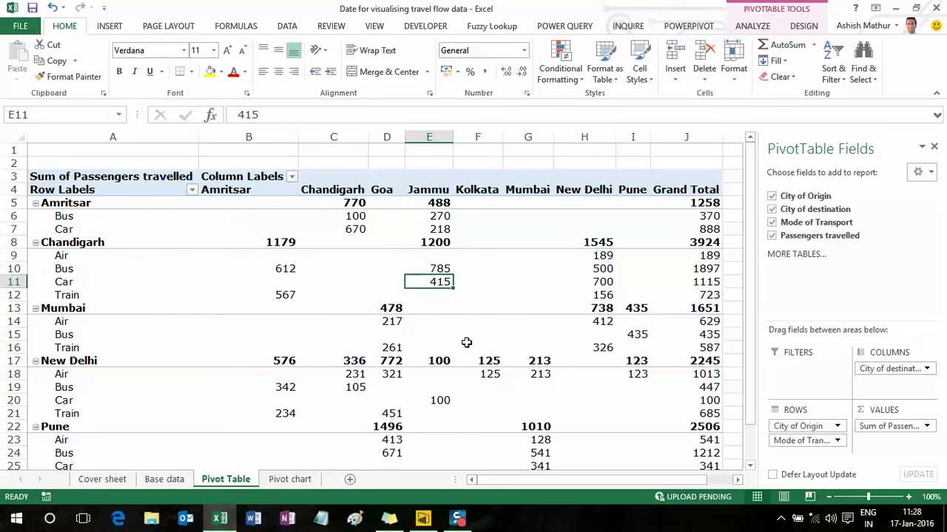
left_click(704, 287)
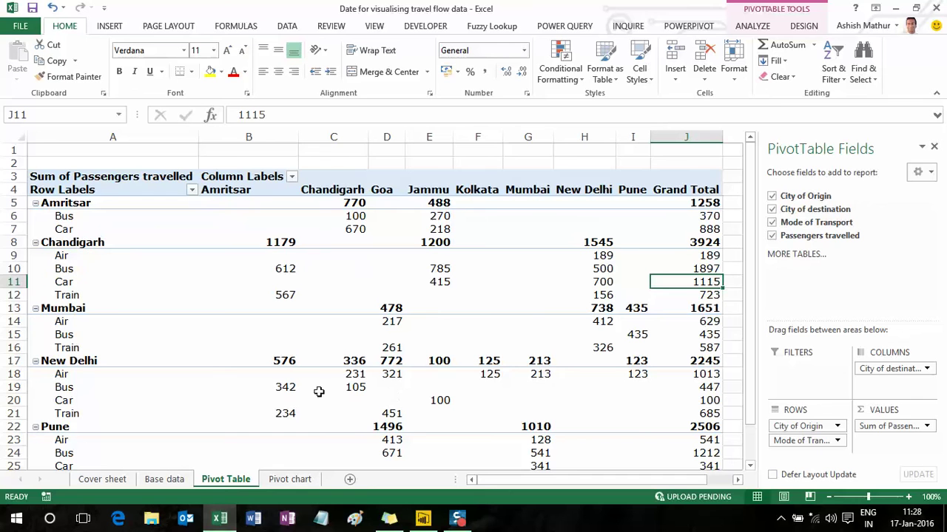
mouse_move(321, 387)
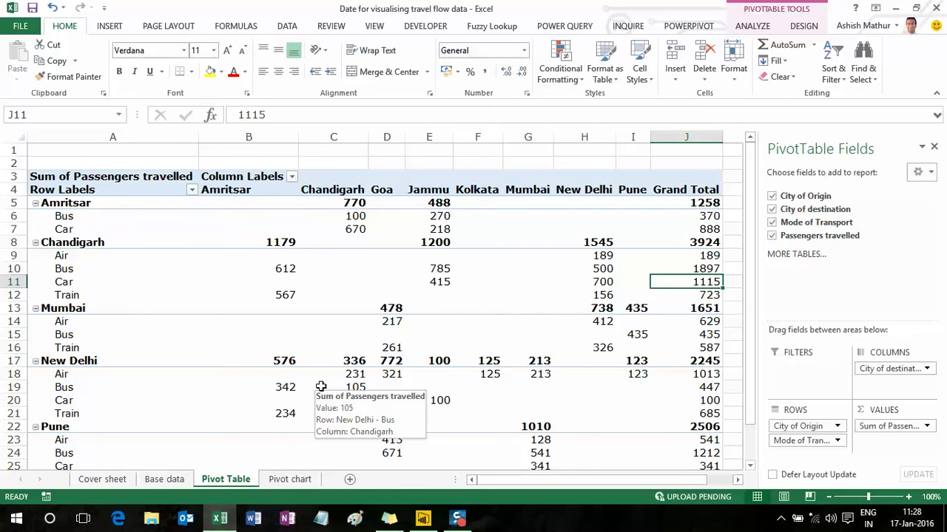
mouse_move(265, 414)
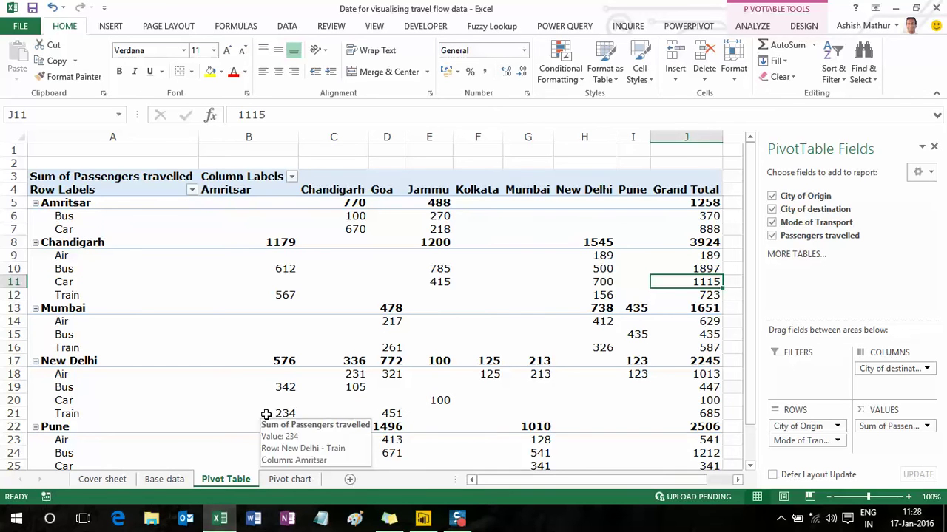
mouse_move(260, 335)
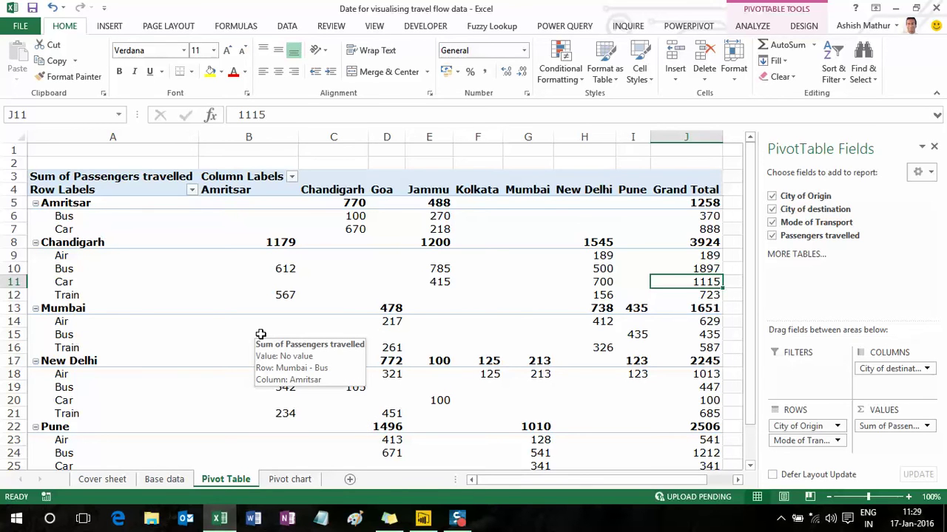
left_click(285, 486)
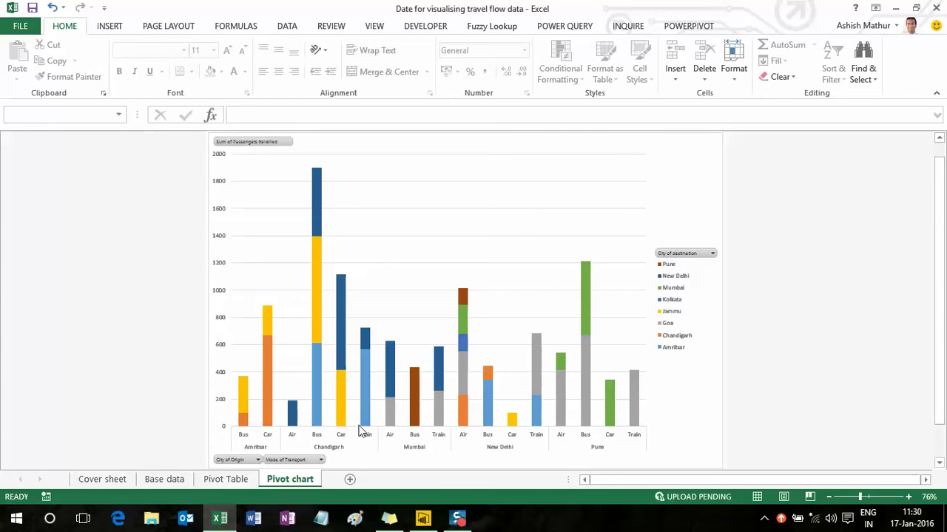
Switch to Power BI Desktop and inspect the origin, transport mode and destination node weights in the original Sankey chart.
left_click(423, 517)
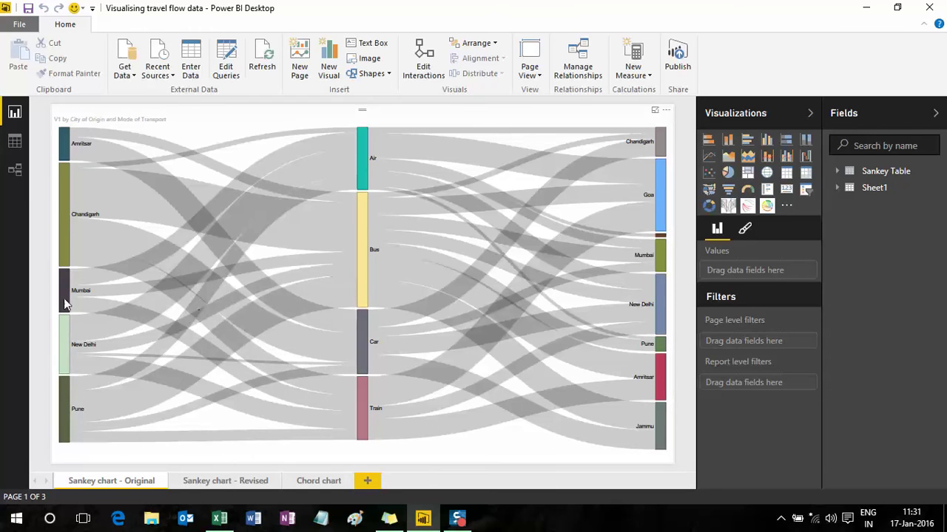
mouse_move(66, 137)
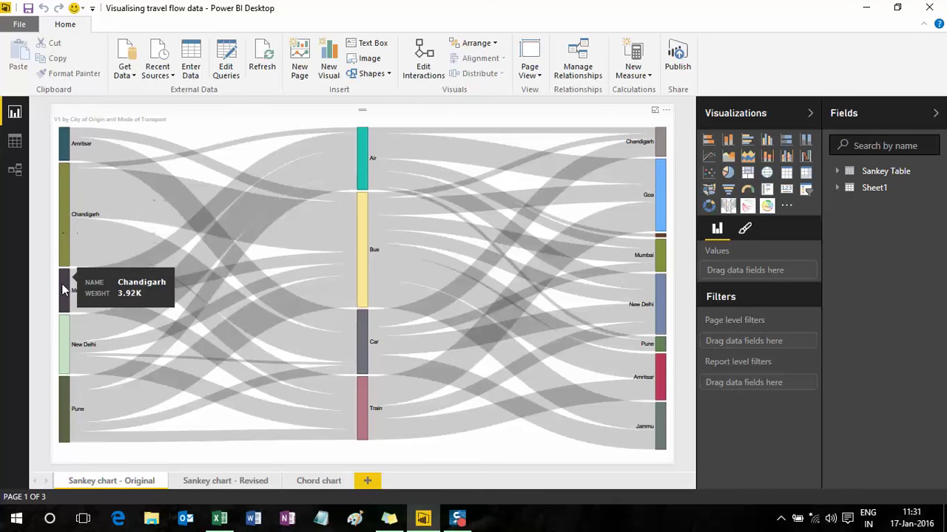
mouse_move(401, 171)
mouse_move(360, 152)
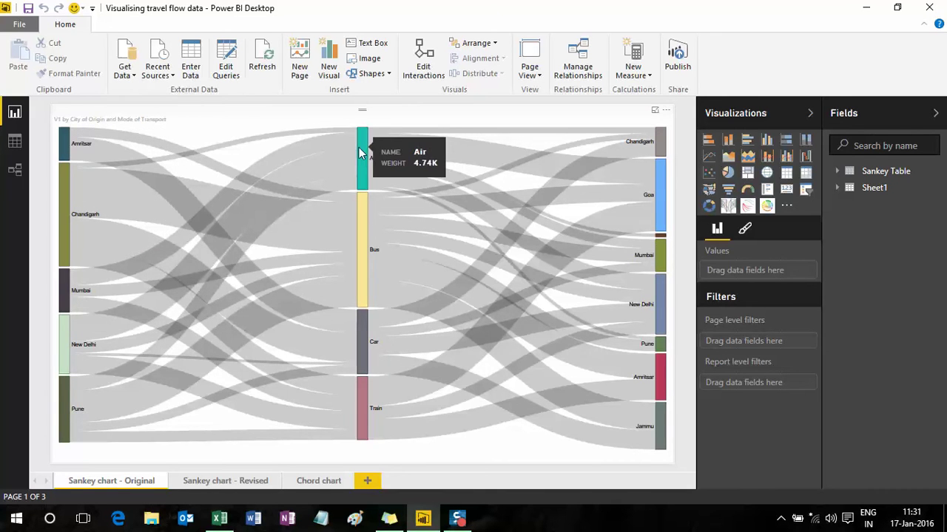
mouse_move(403, 410)
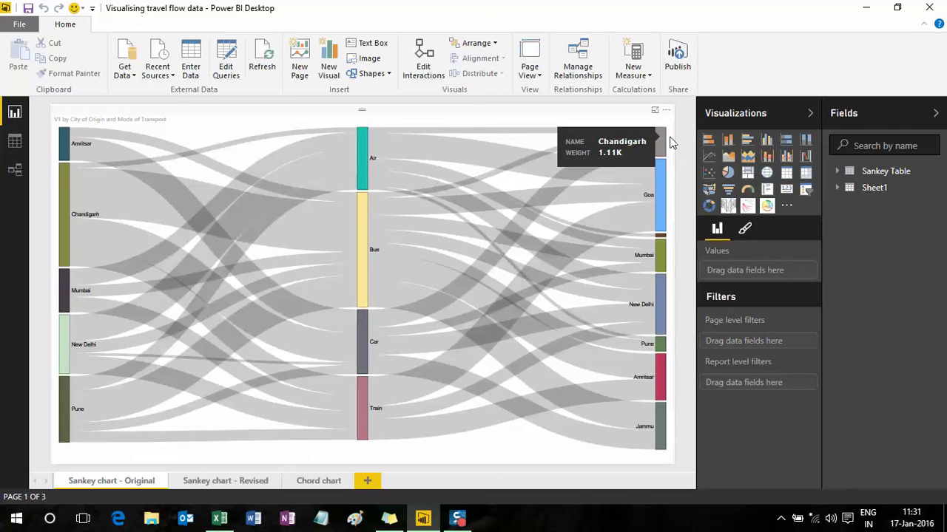
Inspect the flows from origin Chandigarh to each transport mode in the original Sankey chart by highlighting its node, and clear the highlight.
mouse_move(660, 243)
mouse_move(661, 304)
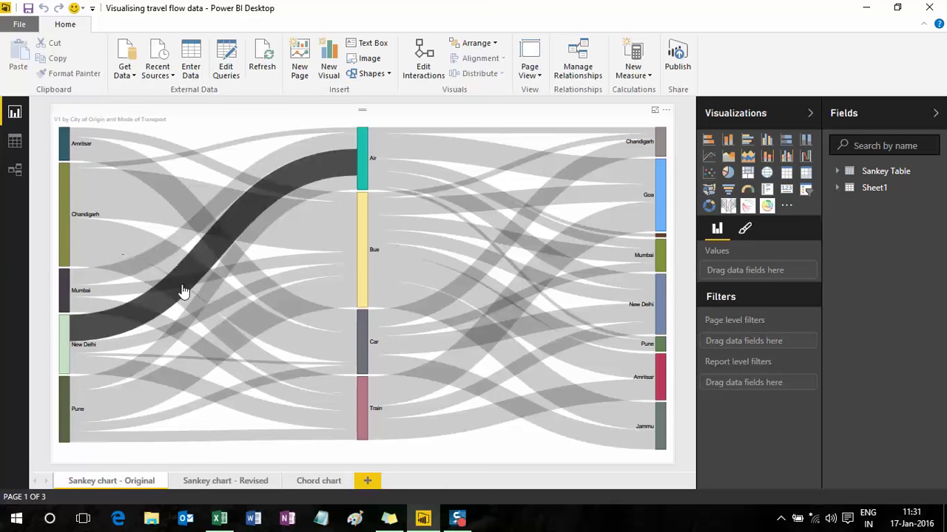
mouse_move(63, 205)
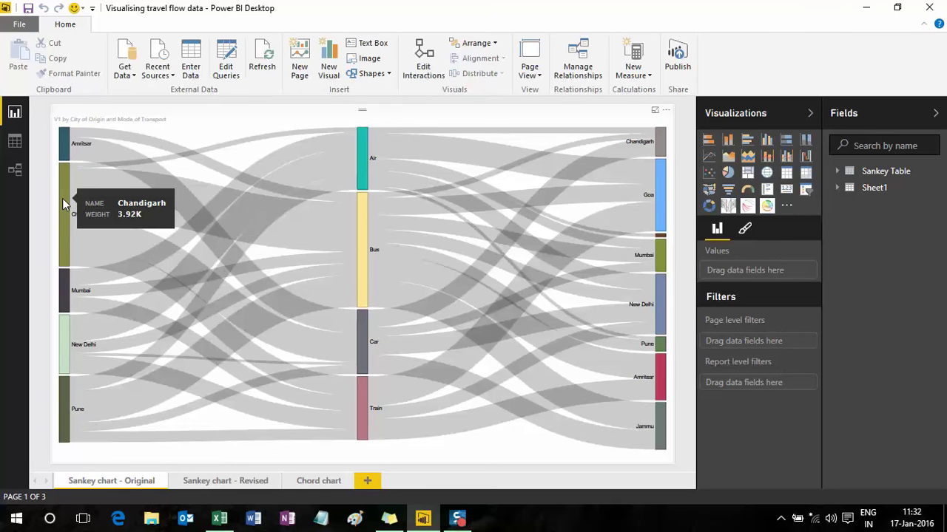
mouse_move(98, 191)
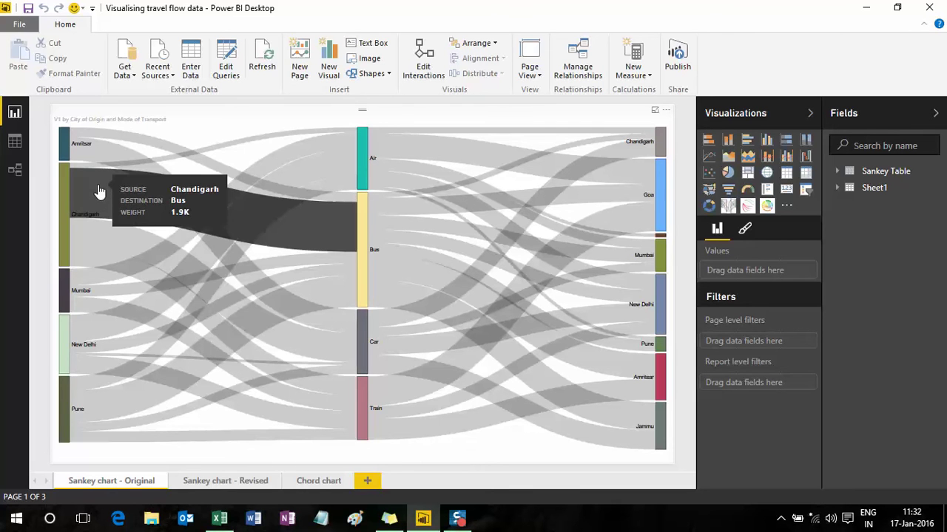
left_click(67, 196)
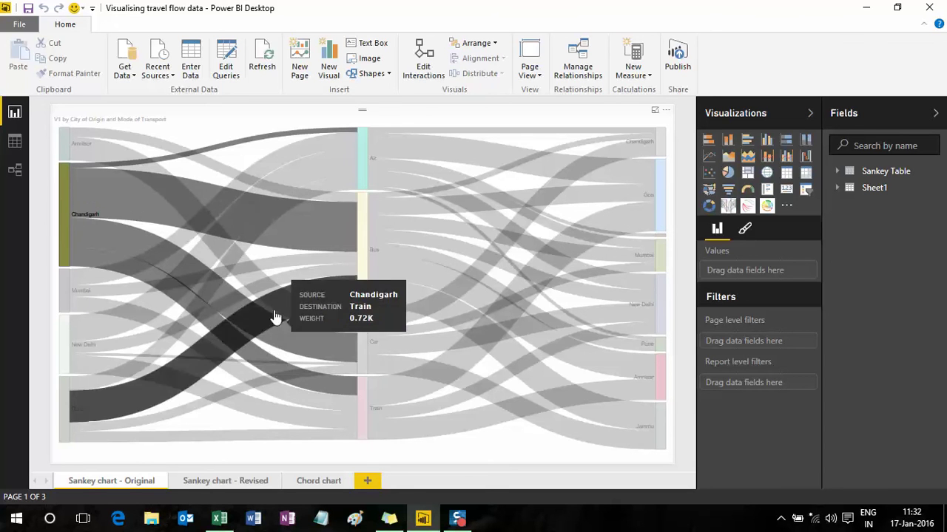
left_click(240, 162)
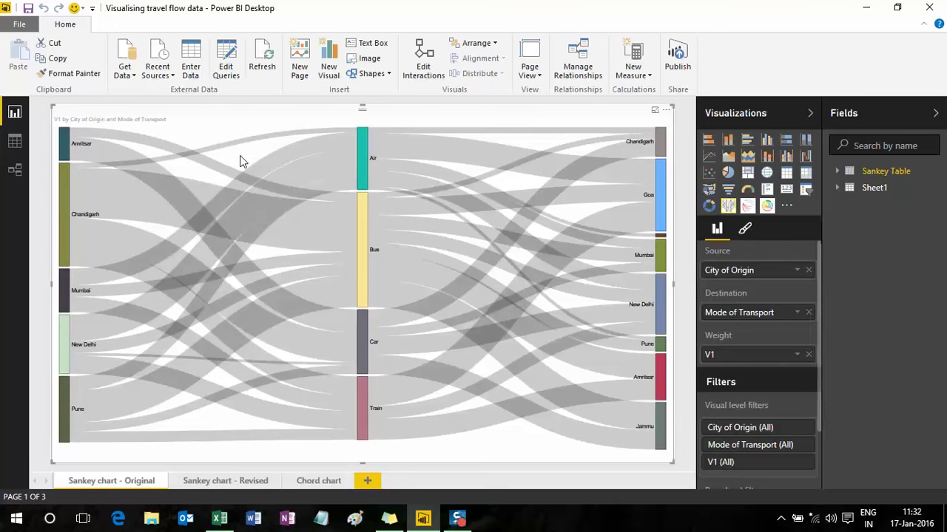
Highlight the flows through the Bus node, and separately those into the New Delhi destination node, in the original Sankey chart.
left_click(361, 255)
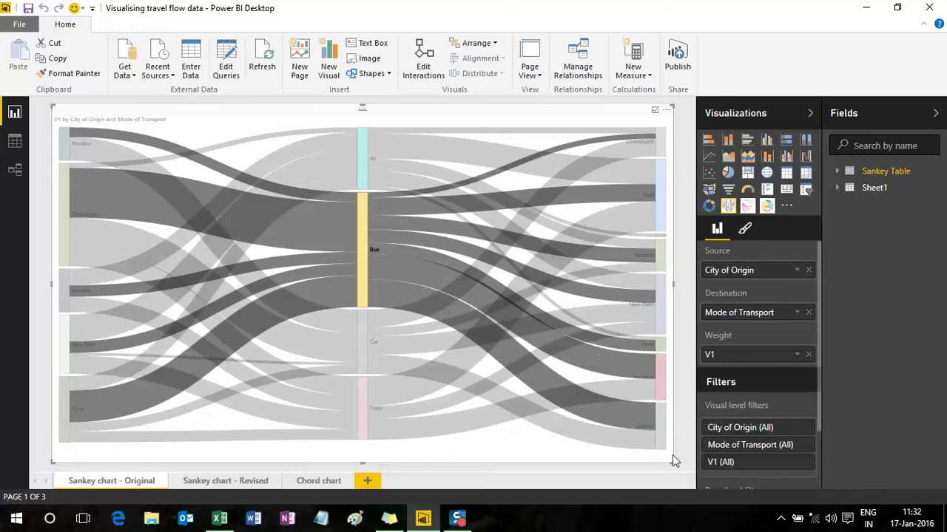
left_click(218, 130)
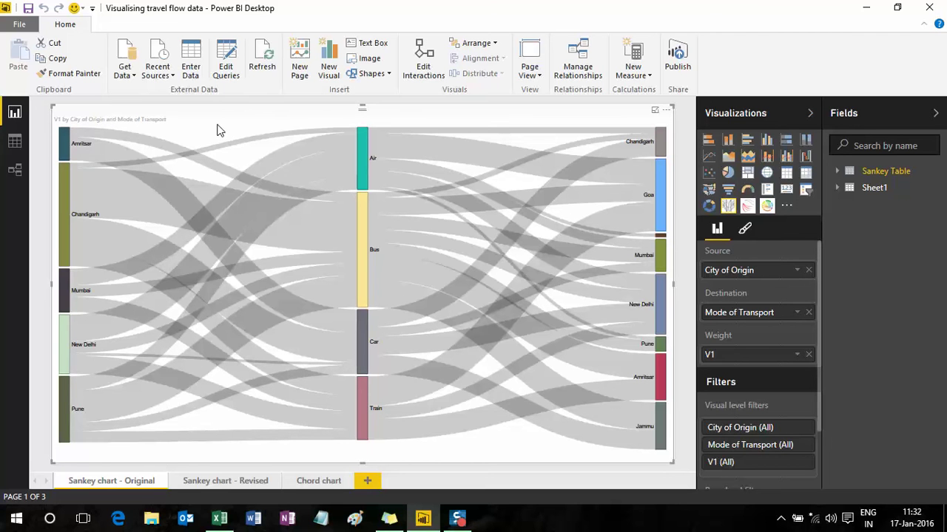
left_click(664, 311)
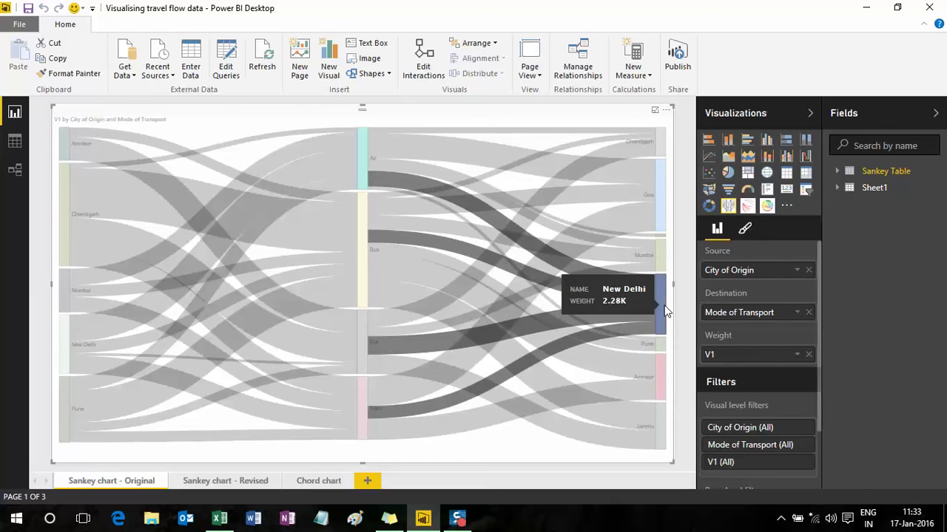
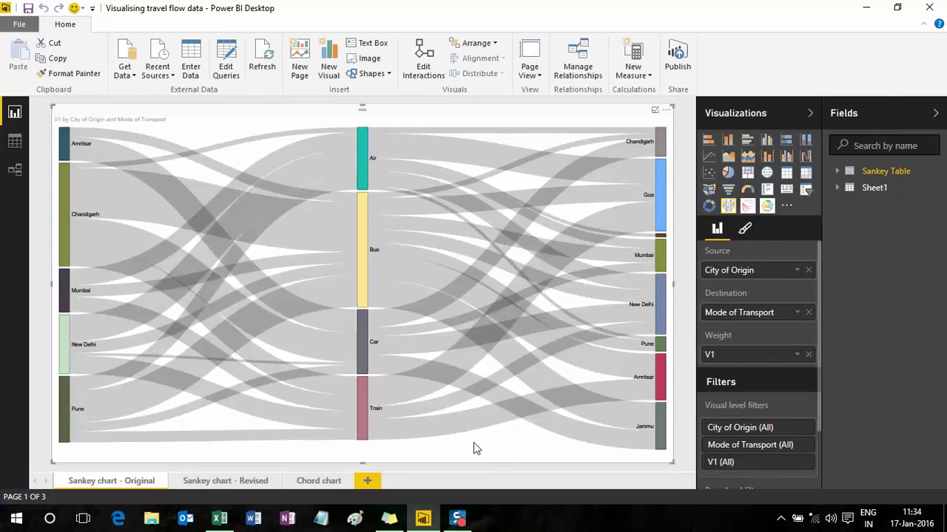
Highlight the flows from origin Mumbai and examine its links to the transport modes and the onward links to destinations.
left_click(64, 292)
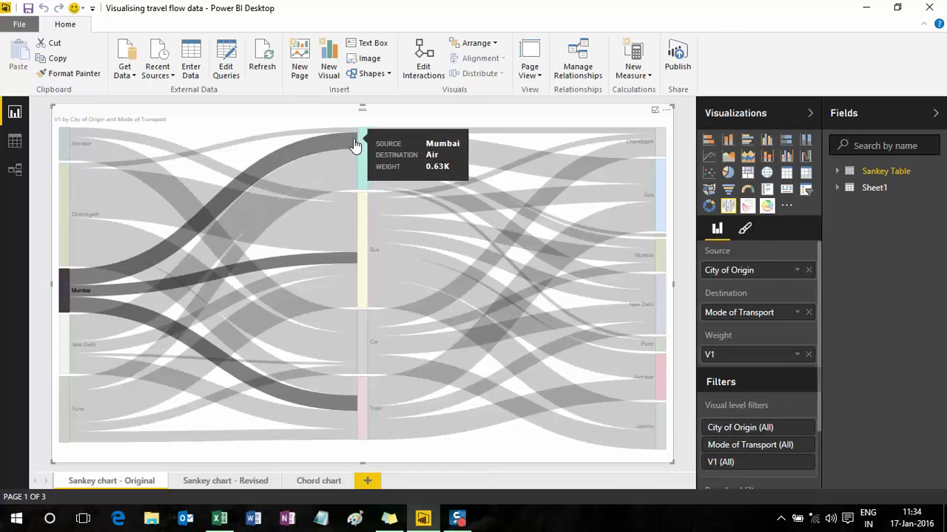
mouse_move(364, 138)
mouse_move(359, 446)
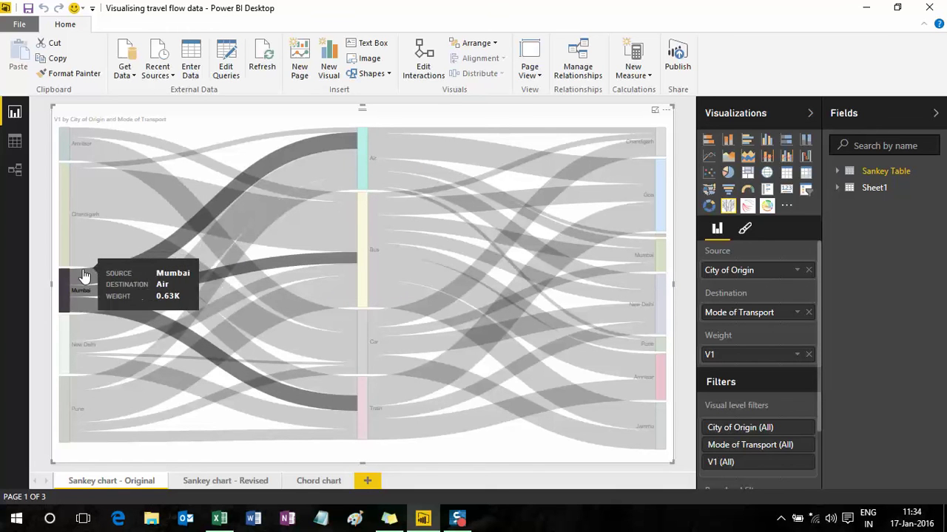
mouse_move(84, 281)
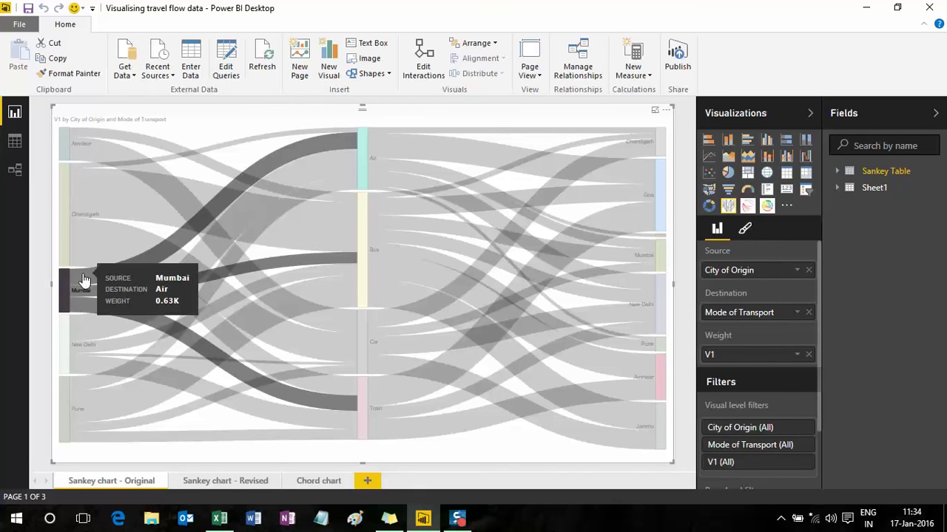
mouse_move(324, 153)
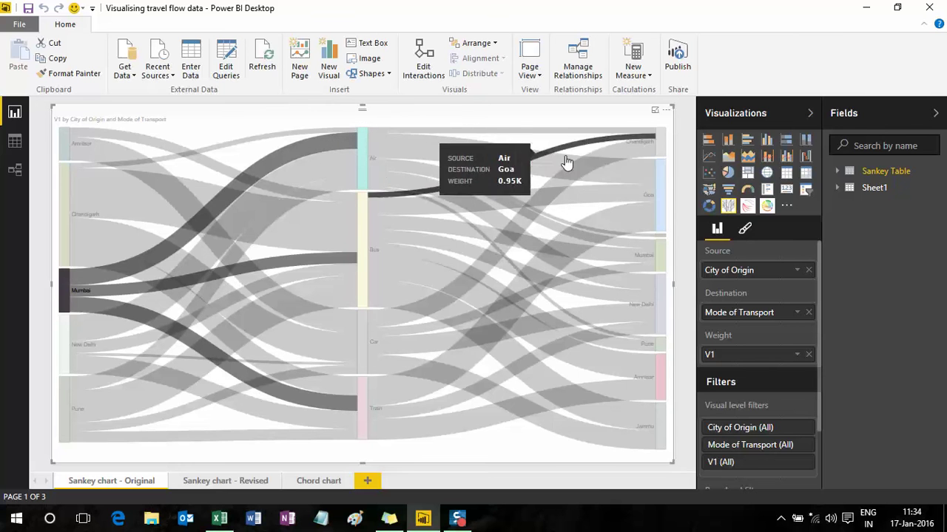
mouse_move(662, 276)
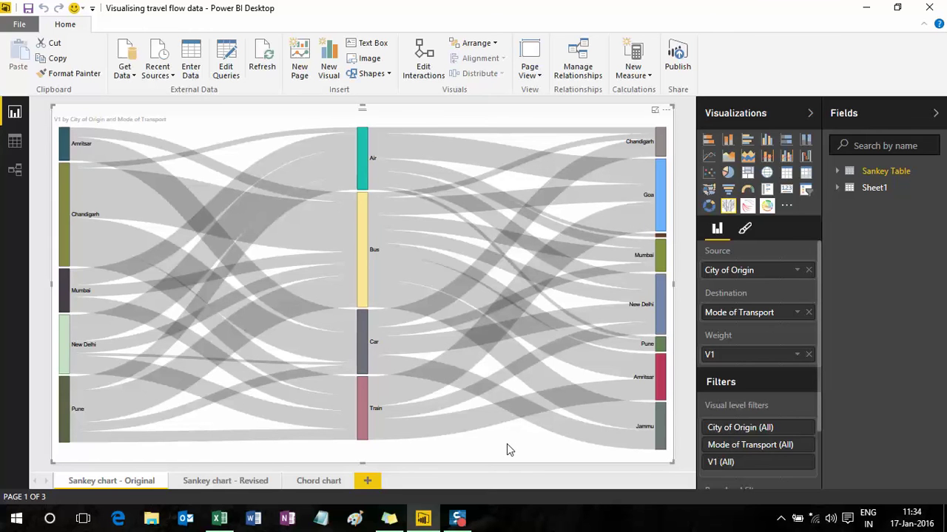
Examine the New Delhi destination node, highlight the flows through Car, and clear the highlight in the original Sankey chart.
mouse_move(660, 300)
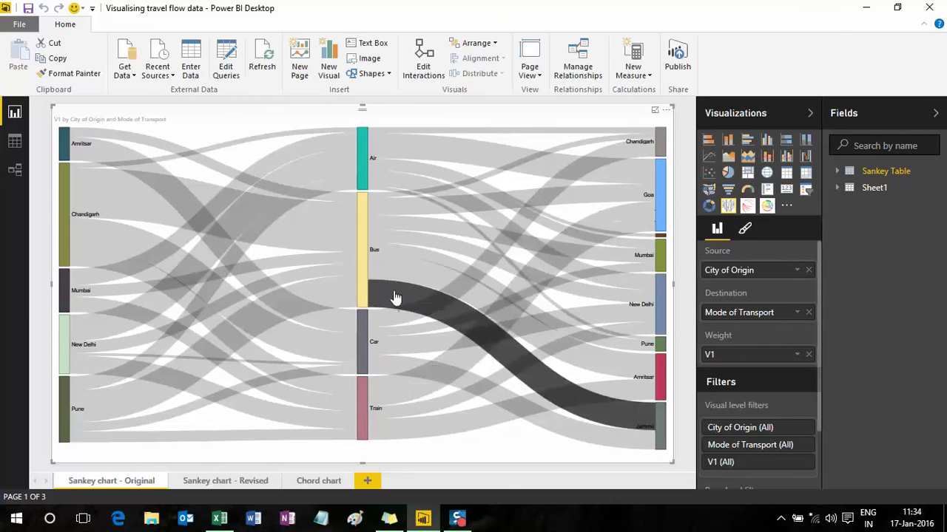
mouse_move(363, 339)
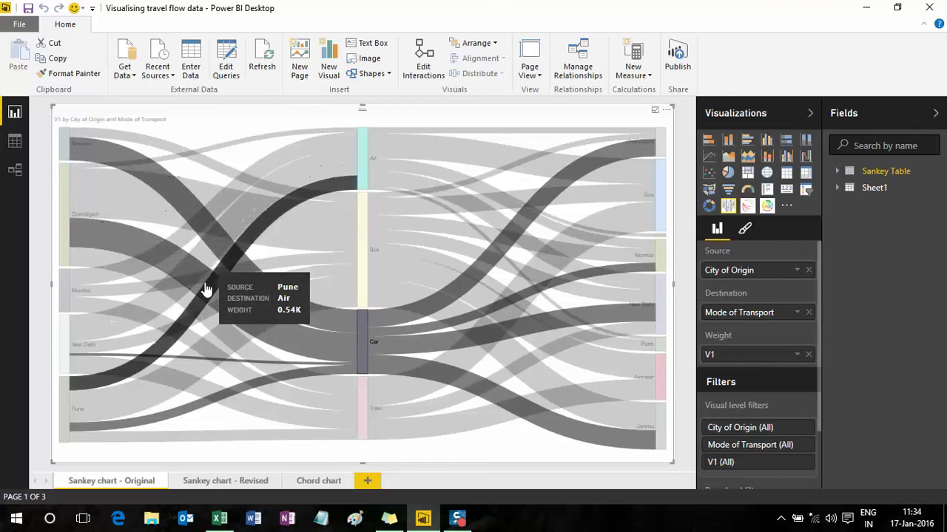
left_click(499, 448)
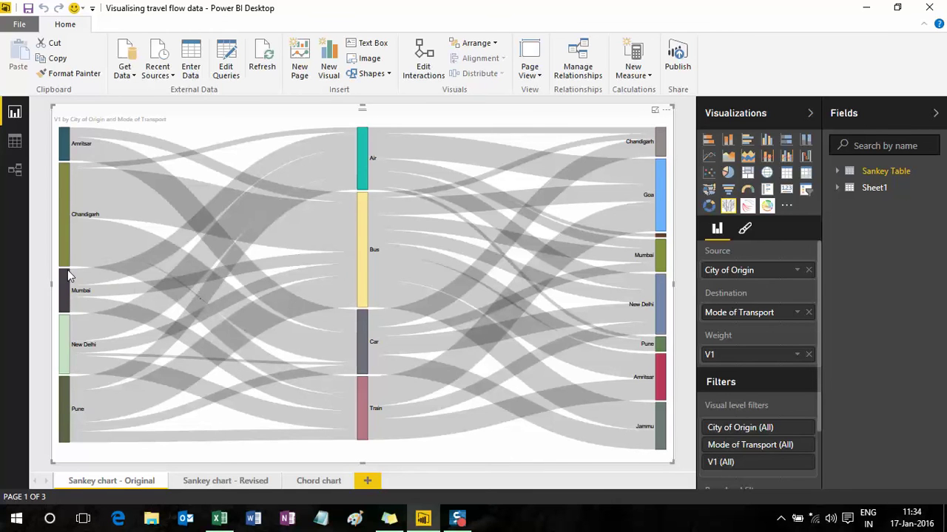
mouse_move(64, 294)
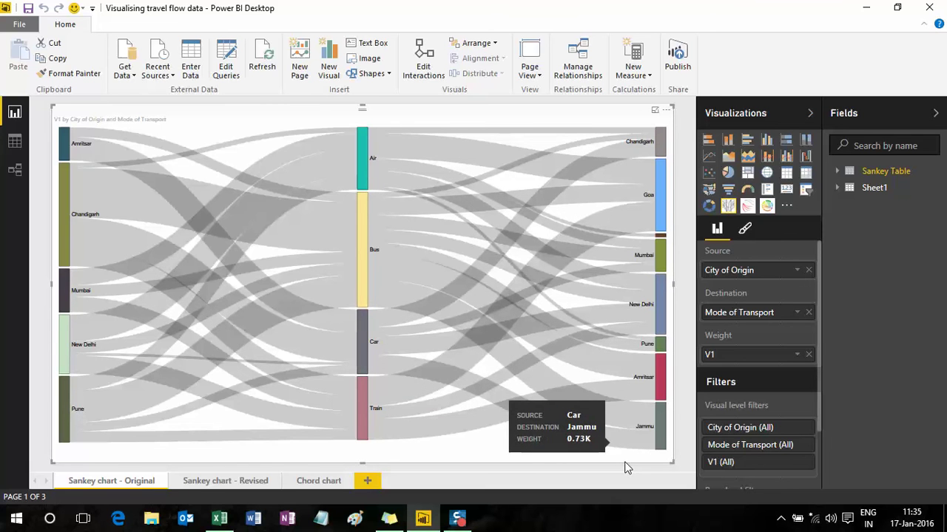
On the Sankey chart - Revised page, cross-filter by origin Chandigarh and inspect the Bus flows to each destination.
left_click(207, 481)
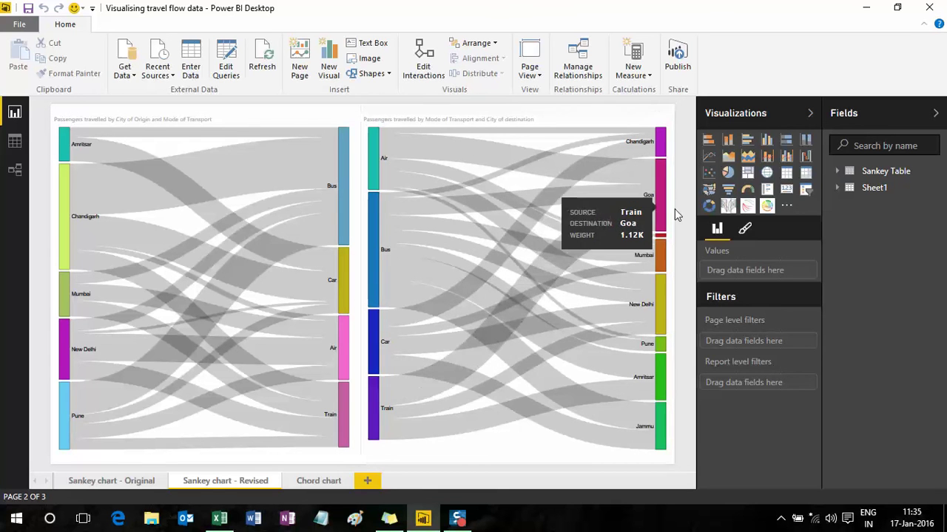
left_click(63, 210)
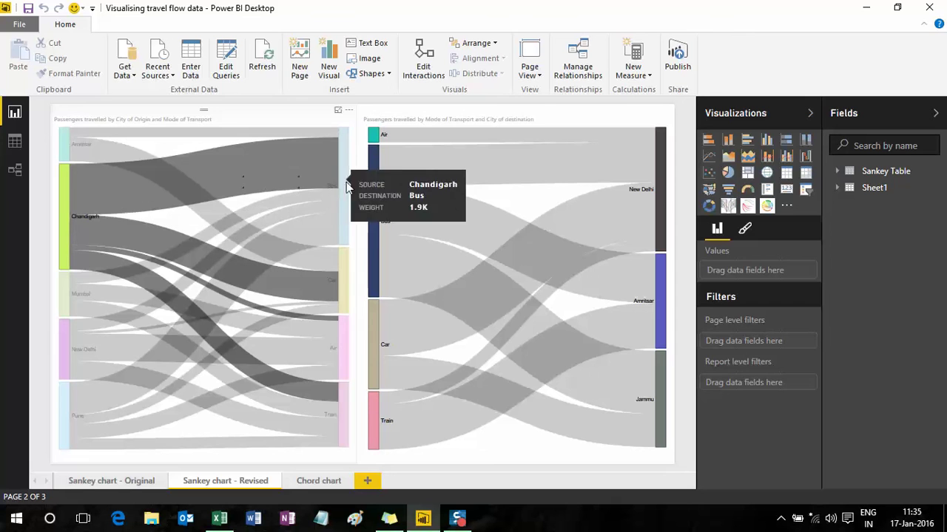
mouse_move(376, 191)
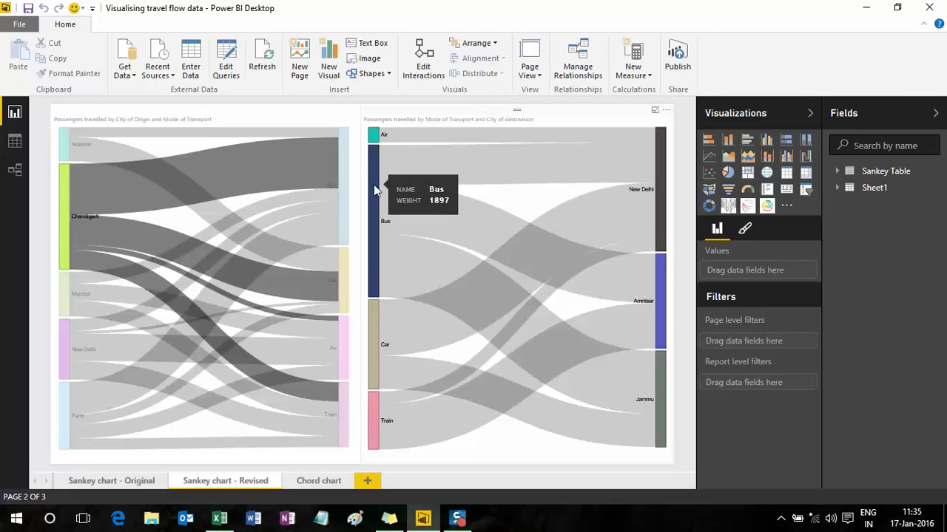
mouse_move(89, 188)
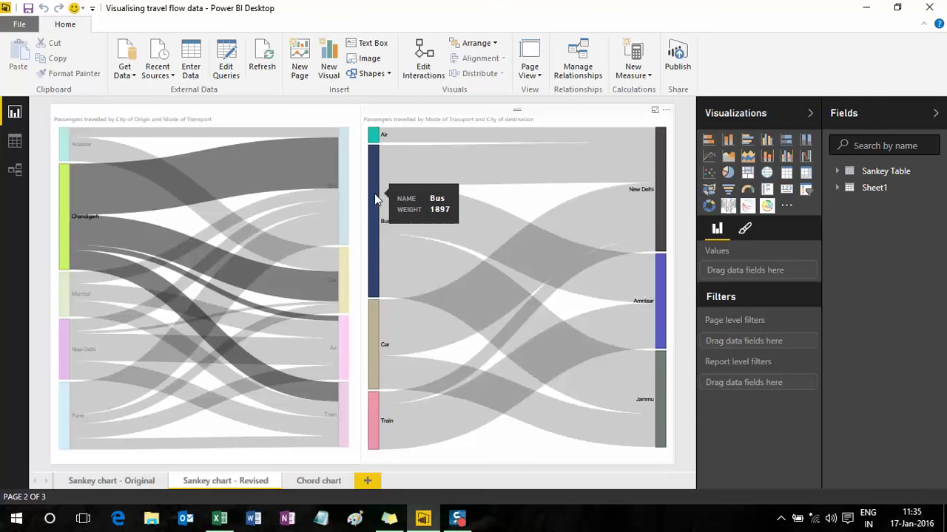
mouse_move(124, 180)
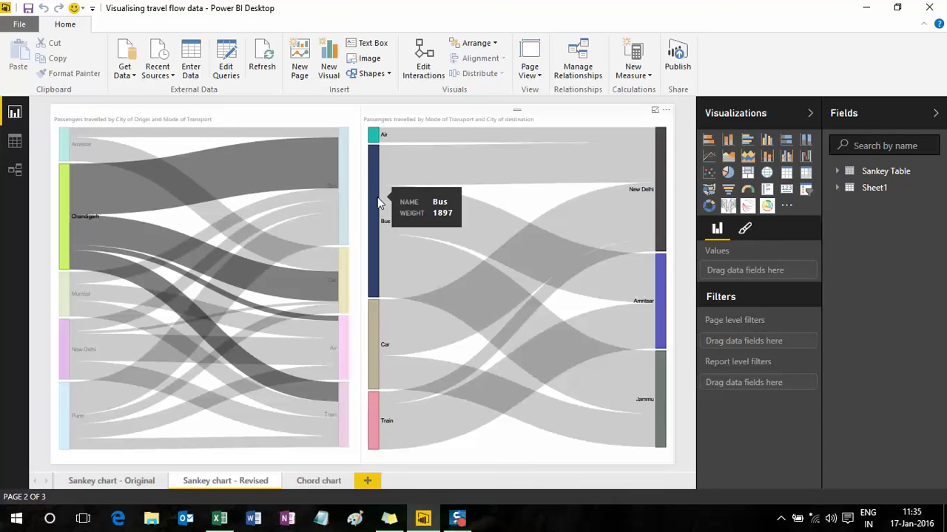
mouse_move(422, 169)
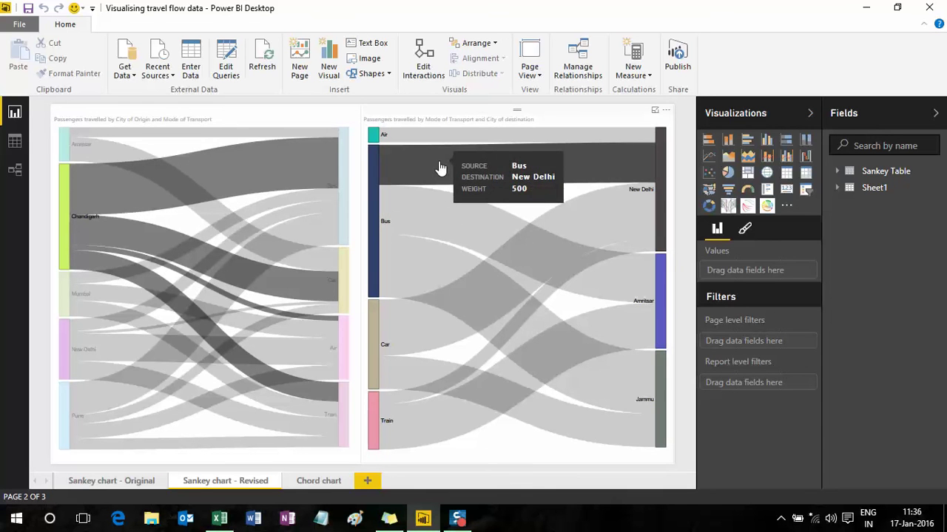
mouse_move(405, 264)
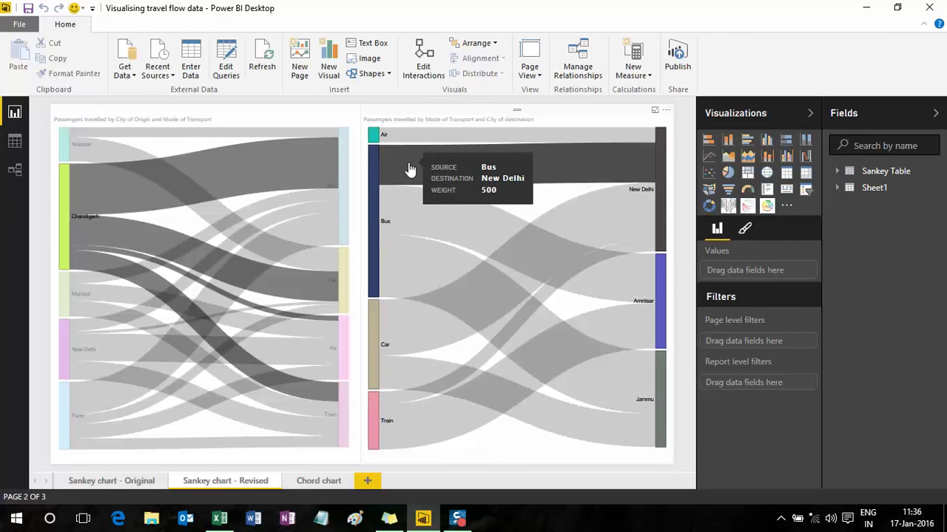
mouse_move(412, 207)
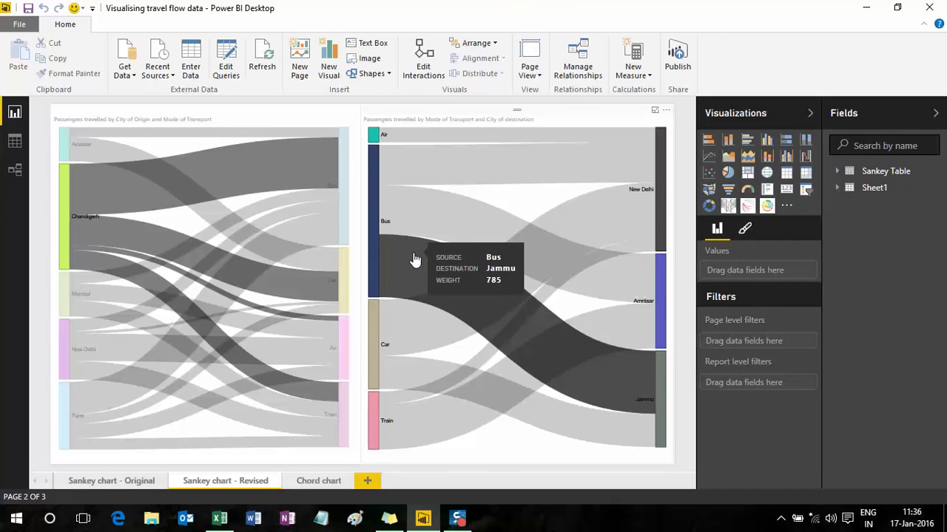
Cross-filter the origin Sankey chart by the Car to Chandigarh flow, and separately by destination Amritsar, inspect the origin flows, and clear the selection.
left_click(545, 203)
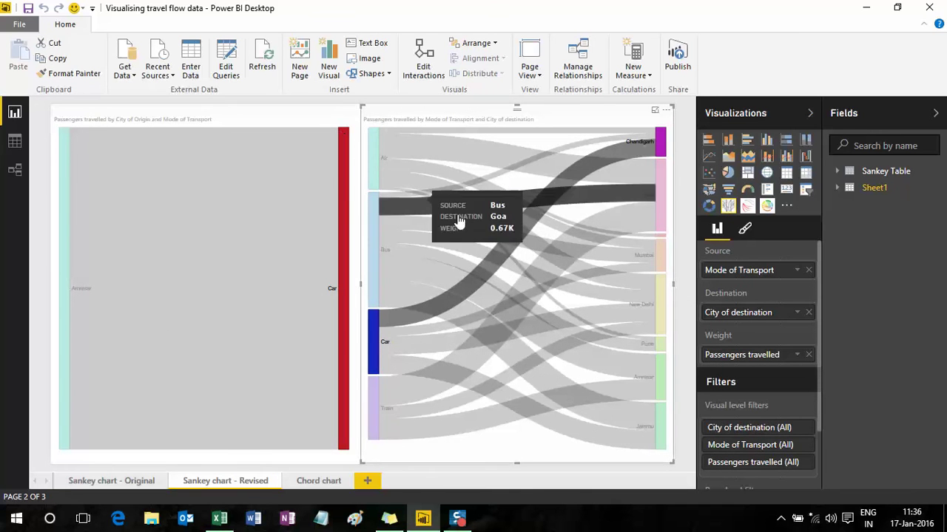
left_click(518, 188)
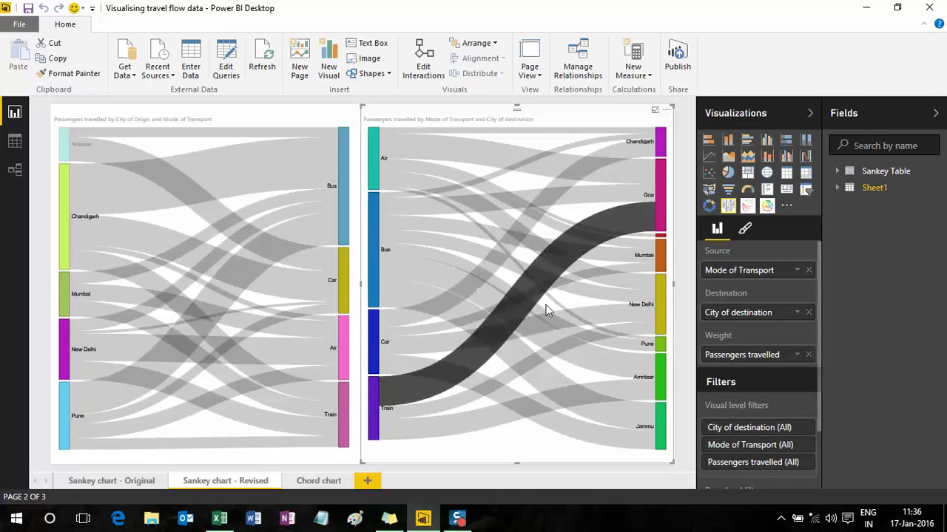
left_click(656, 387)
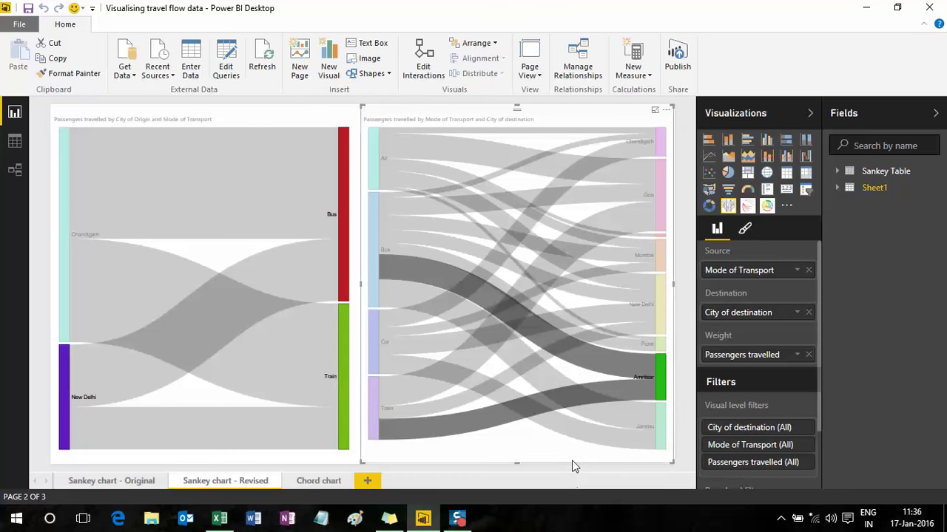
mouse_move(651, 397)
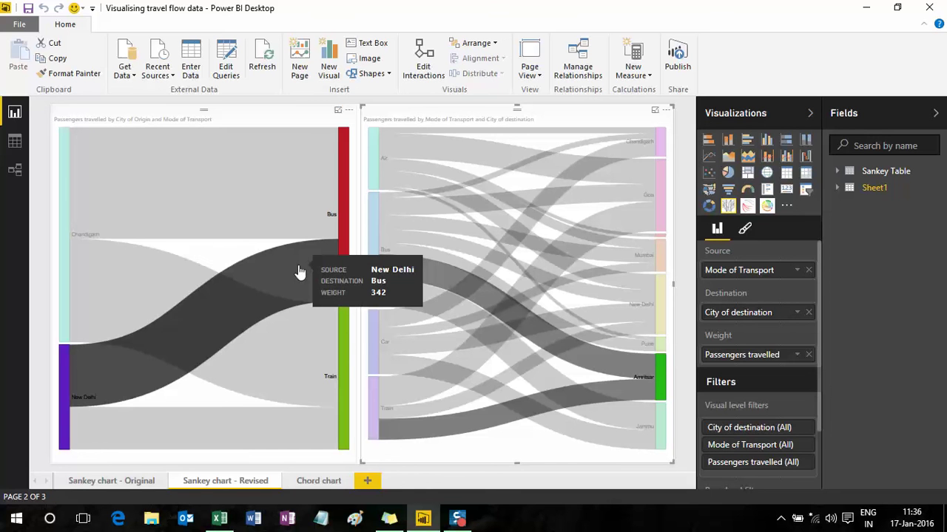
left_click(524, 440)
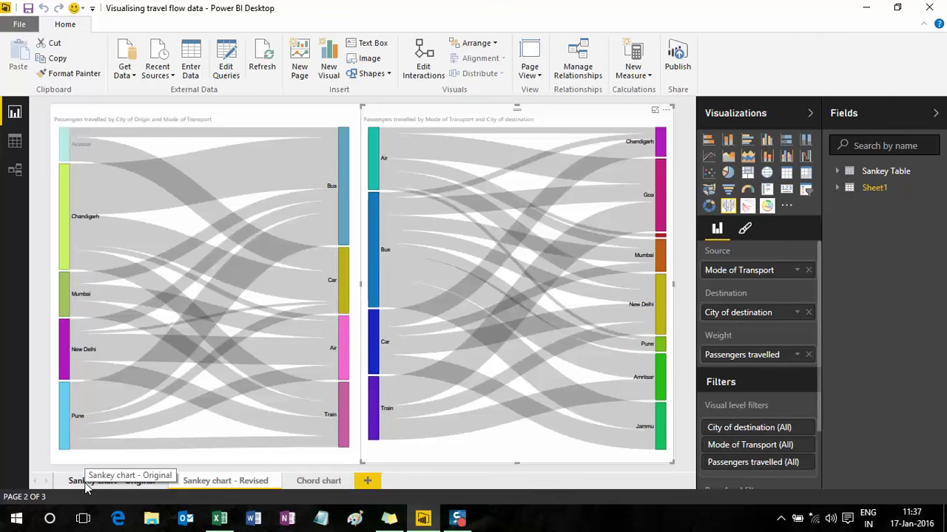
On the Chord chart page, highlight origin Chandigarh and inspect its Bus passengers and their destinations across both chord charts.
left_click(314, 481)
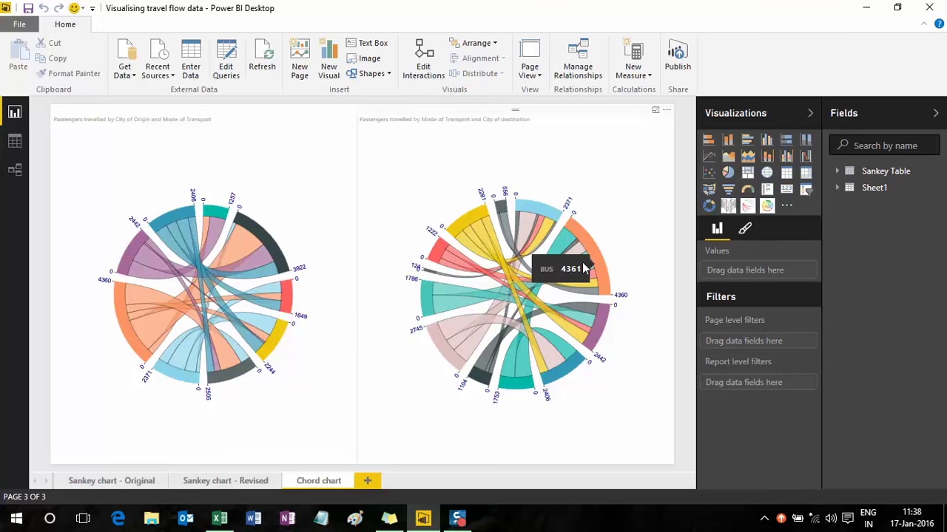
left_click(241, 249)
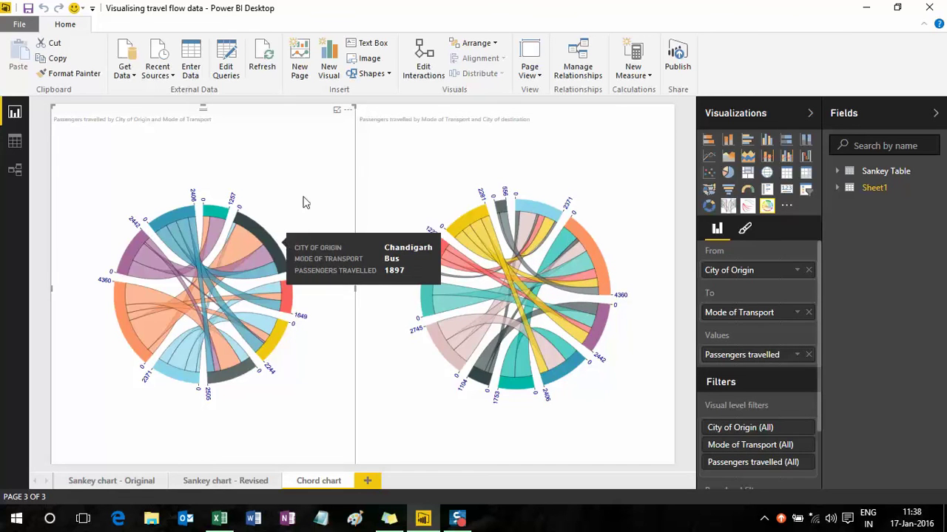
left_click(277, 242)
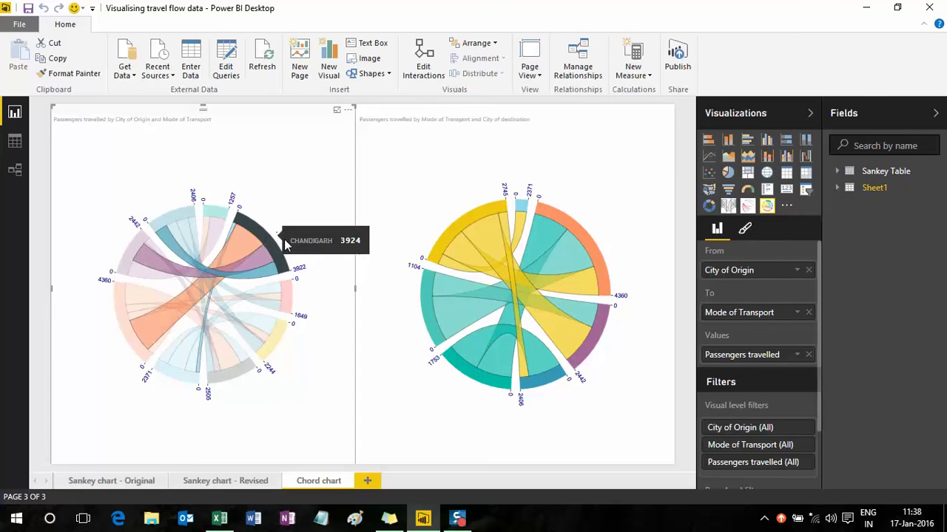
mouse_move(249, 244)
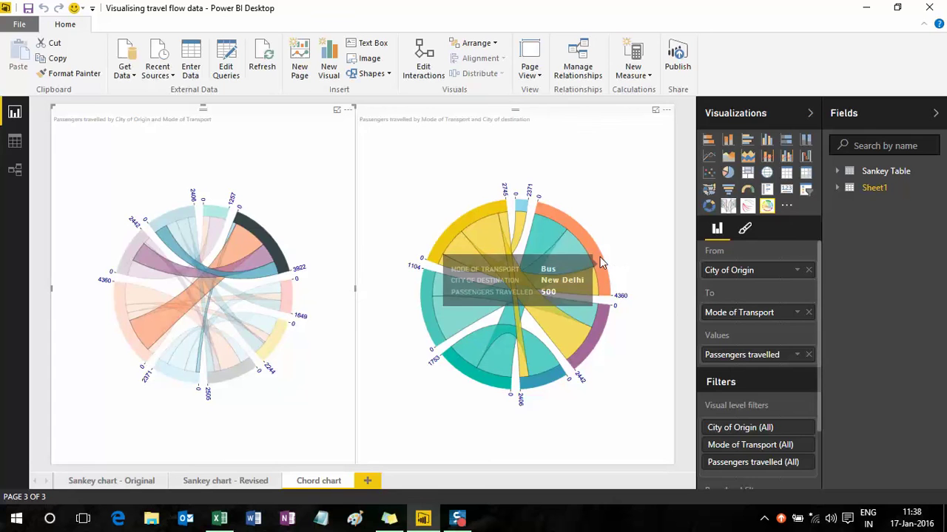
Inspect the Bus total and the Bus flows to Jammu, Amritsar and New Delhi in the destination chord chart, and clear the origin highlight.
mouse_move(599, 256)
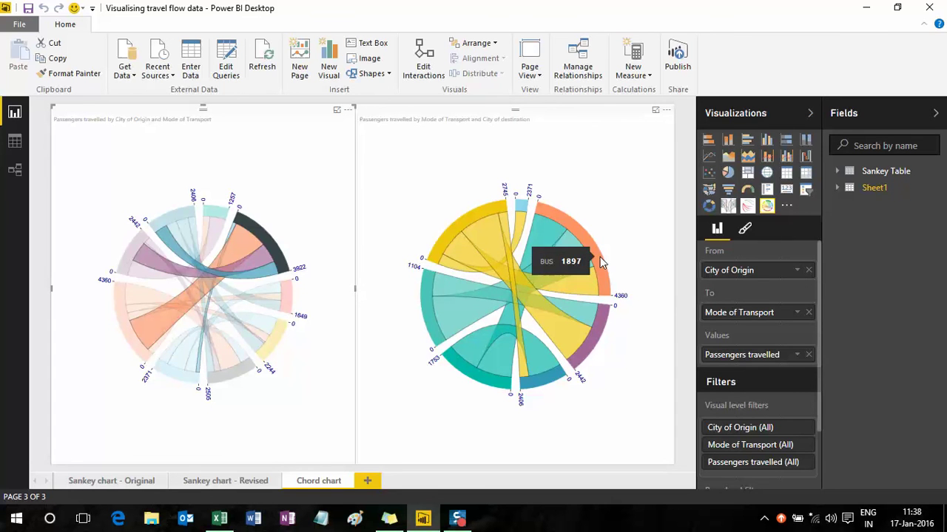
mouse_move(570, 262)
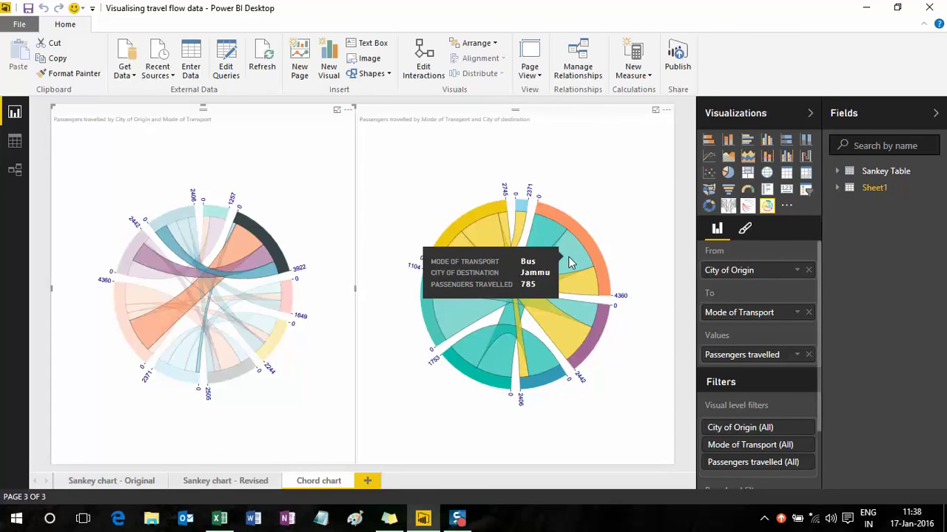
mouse_move(548, 241)
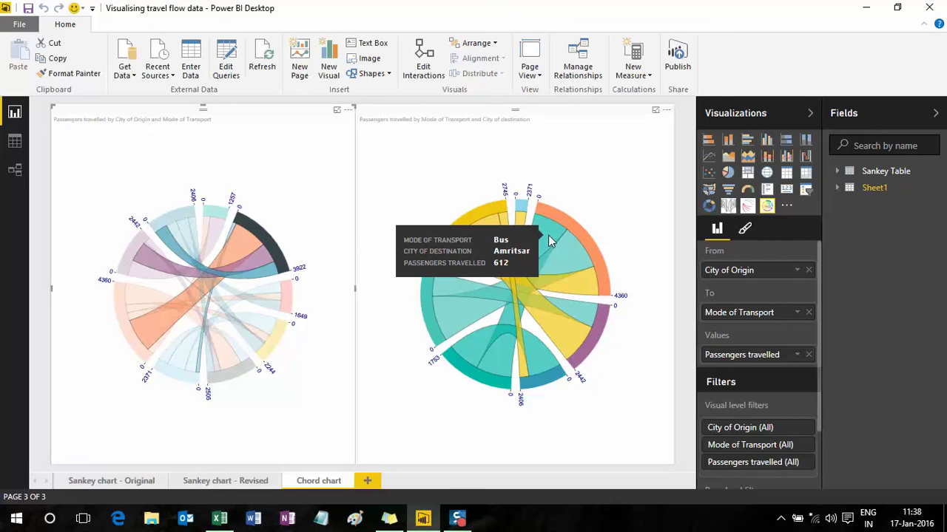
mouse_move(582, 282)
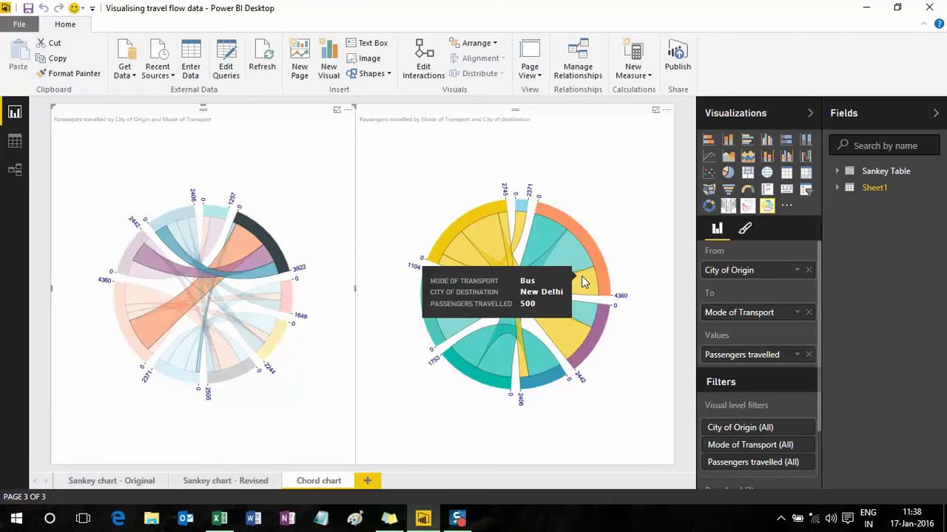
left_click(288, 198)
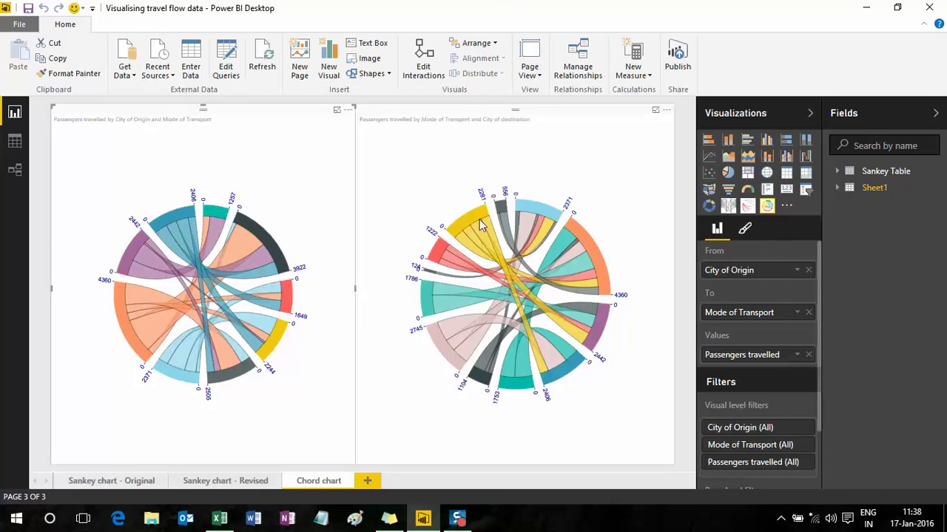
mouse_move(553, 325)
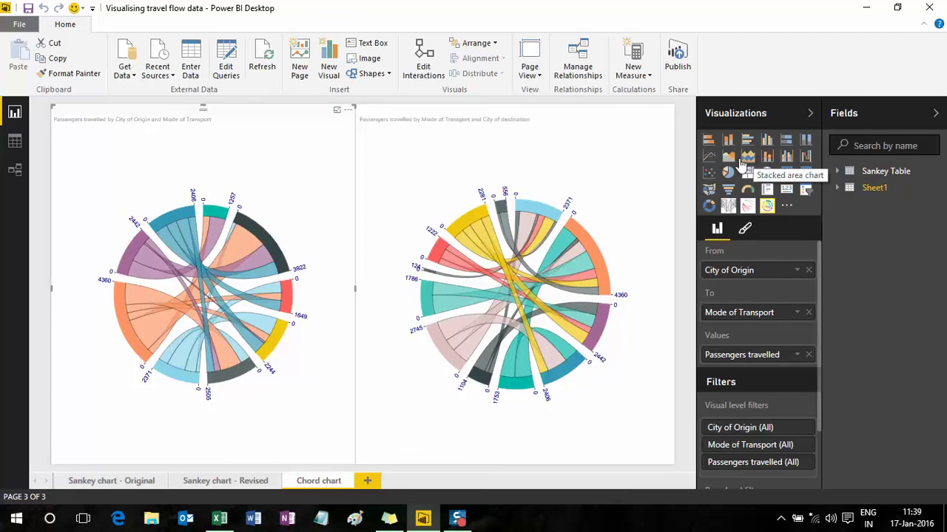
Return to the Sankey chart - Original page and inspect the flow from Pune to Air.
left_click(101, 484)
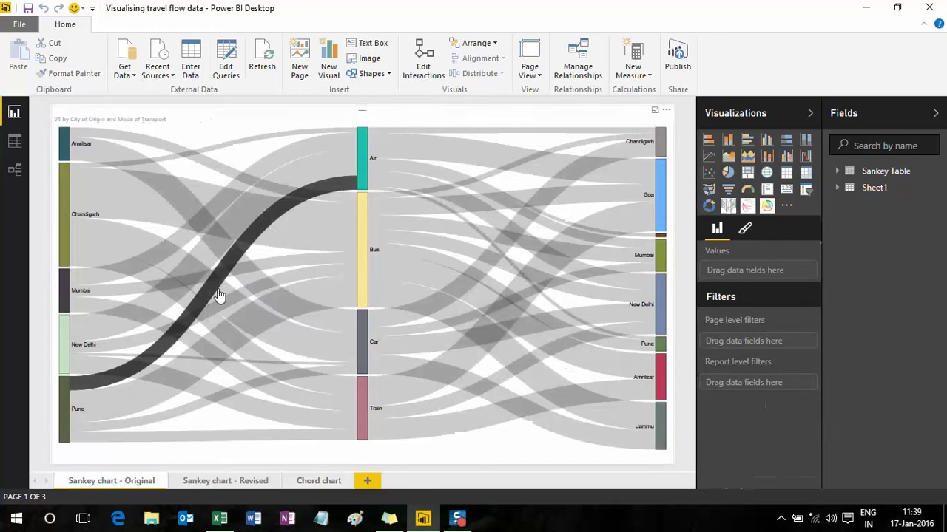
mouse_move(219, 295)
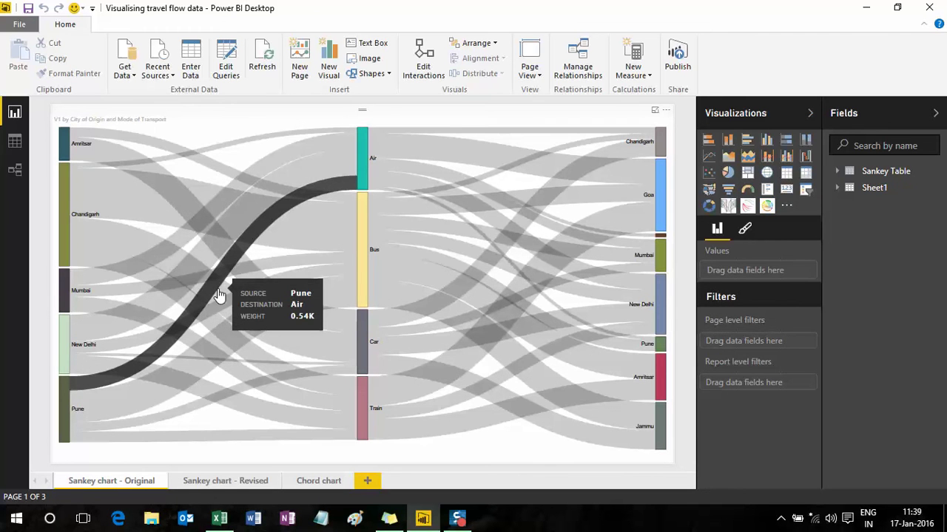